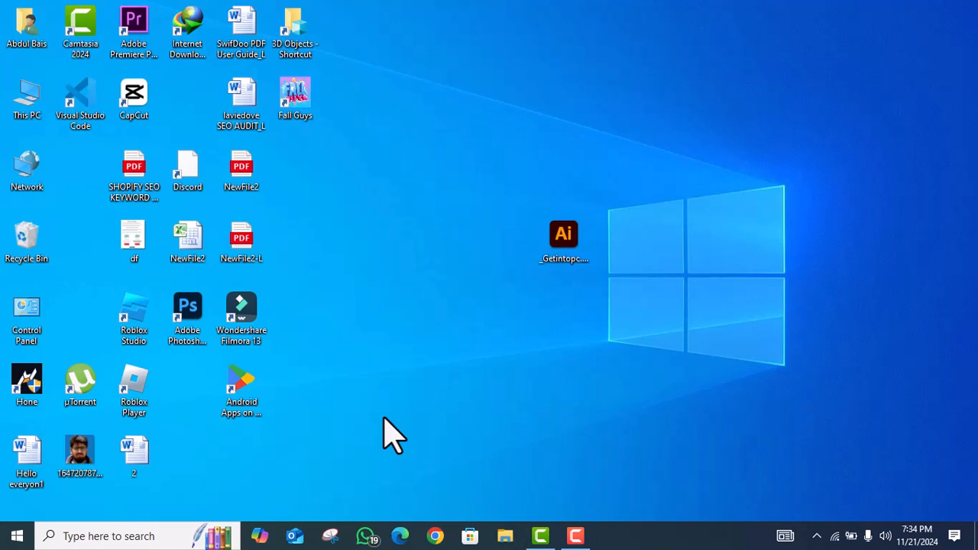
# - Open the Windows Temp folder by running the command "temp" and maximize its window
pyautogui.press('super+r')
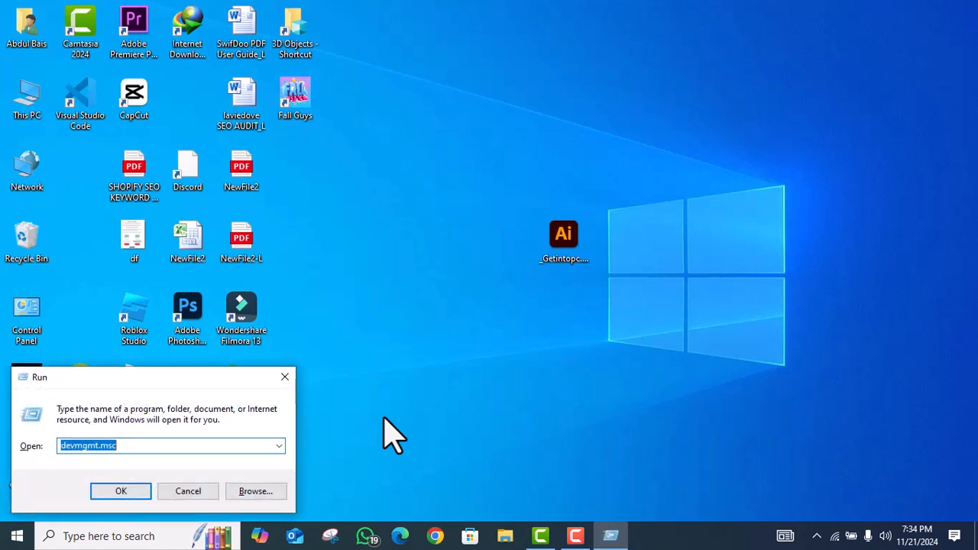
pyautogui.press('BackSpace')
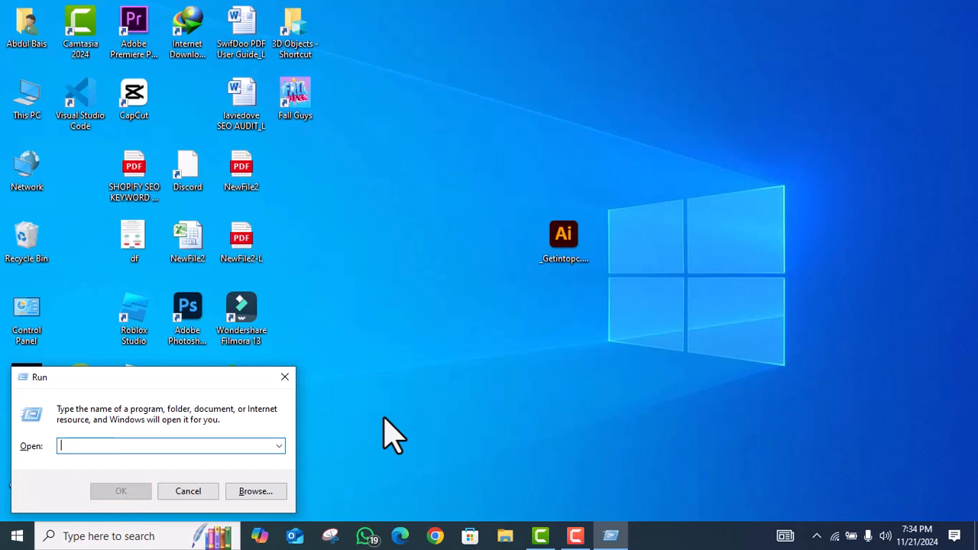
pyautogui.write('temp')
pyautogui.press('Return')
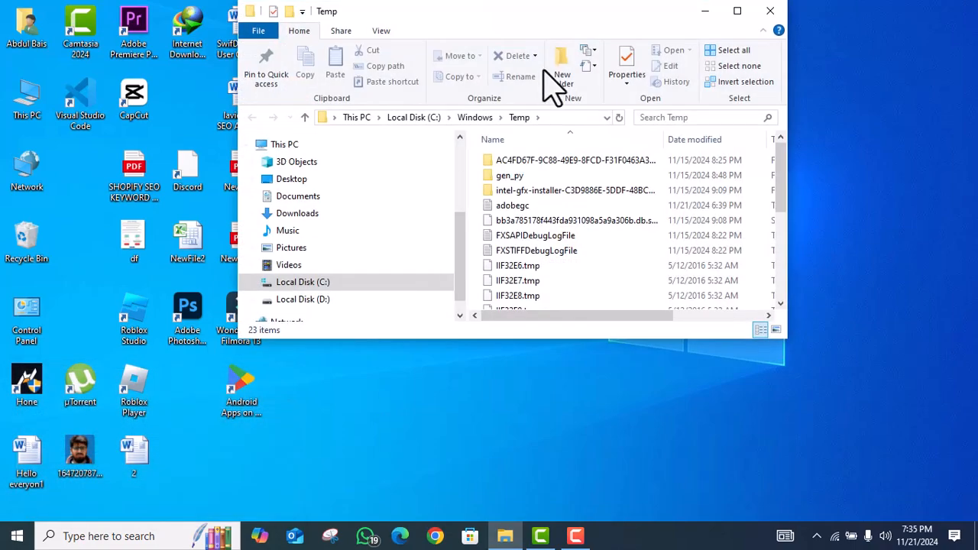
pyautogui.click(737, 11)
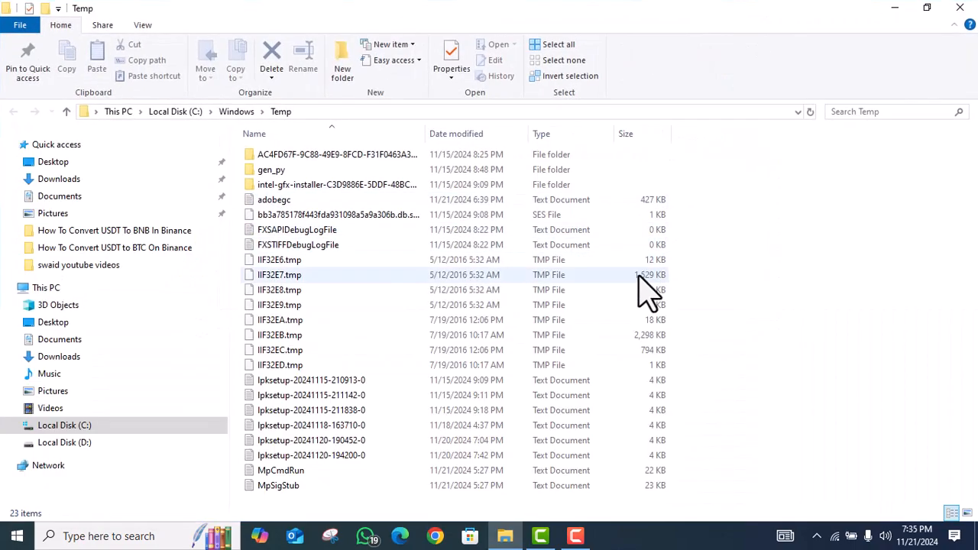
# - Delete everything in the Windows Temp folder with administrator permission for all items, skip files in use, and close the folder
pyautogui.hotkey('ctrl', 'a')
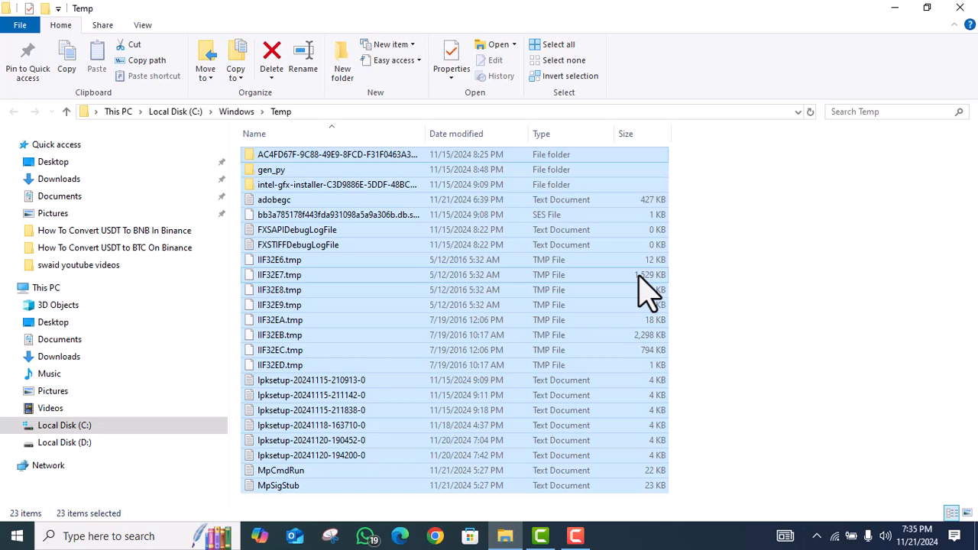
pyautogui.press('Delete')
pyautogui.click(352, 177)
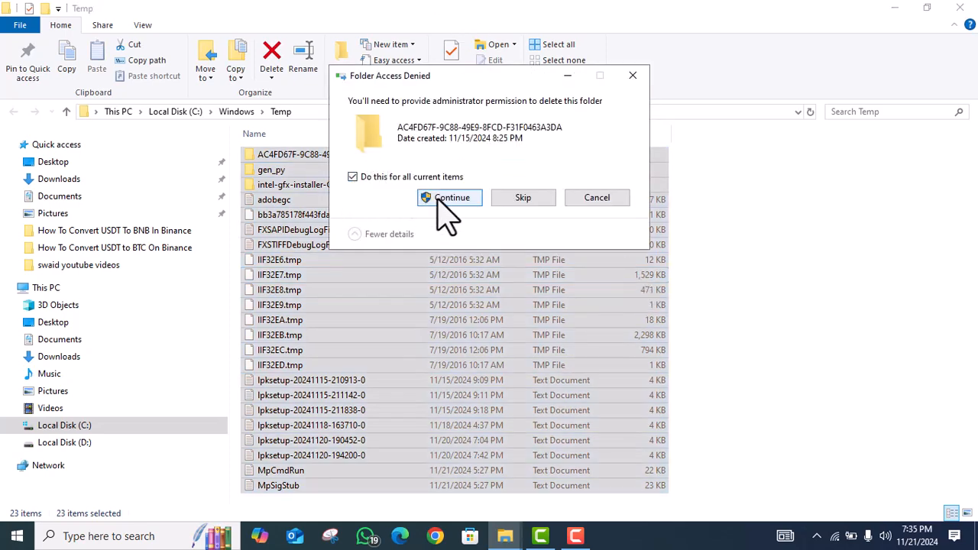
pyautogui.click(445, 200)
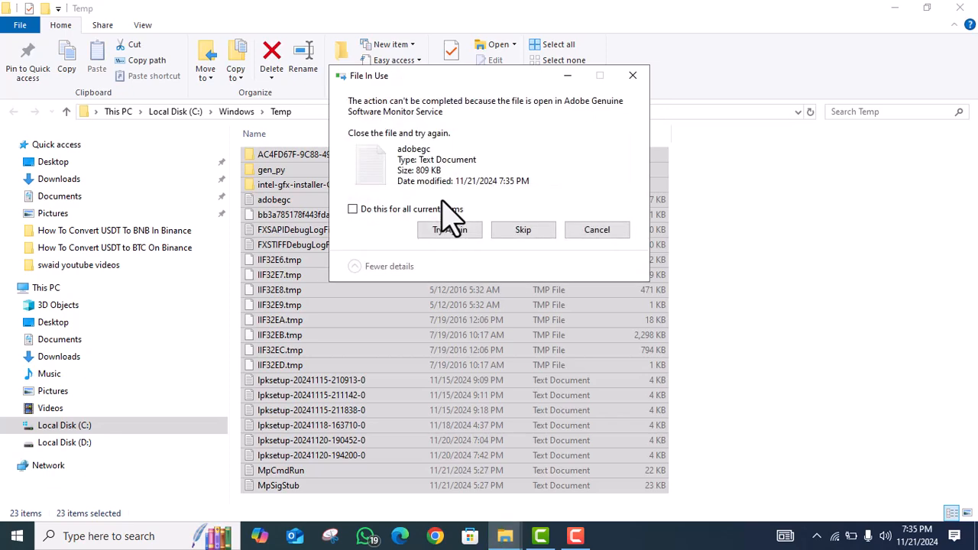
pyautogui.click(352, 209)
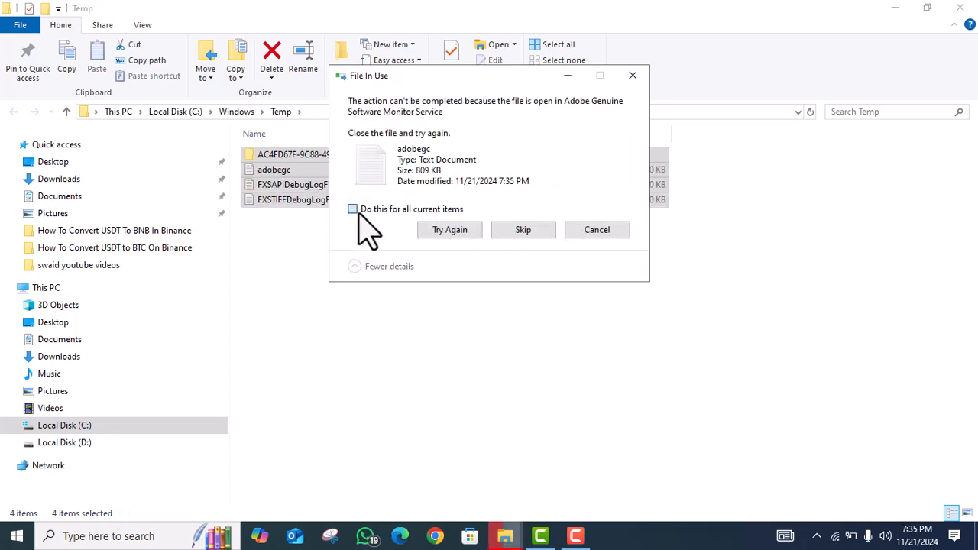
pyautogui.click(519, 229)
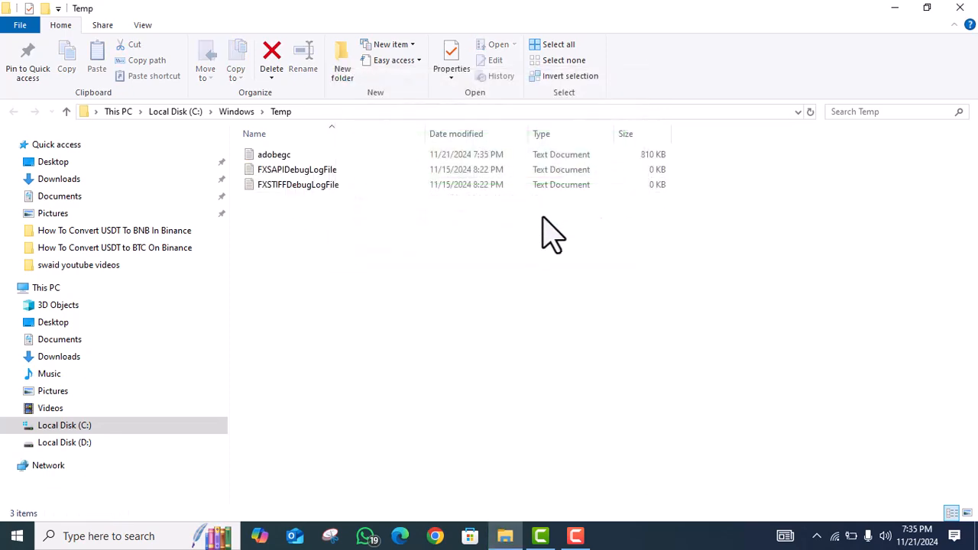
pyautogui.click(960, 8)
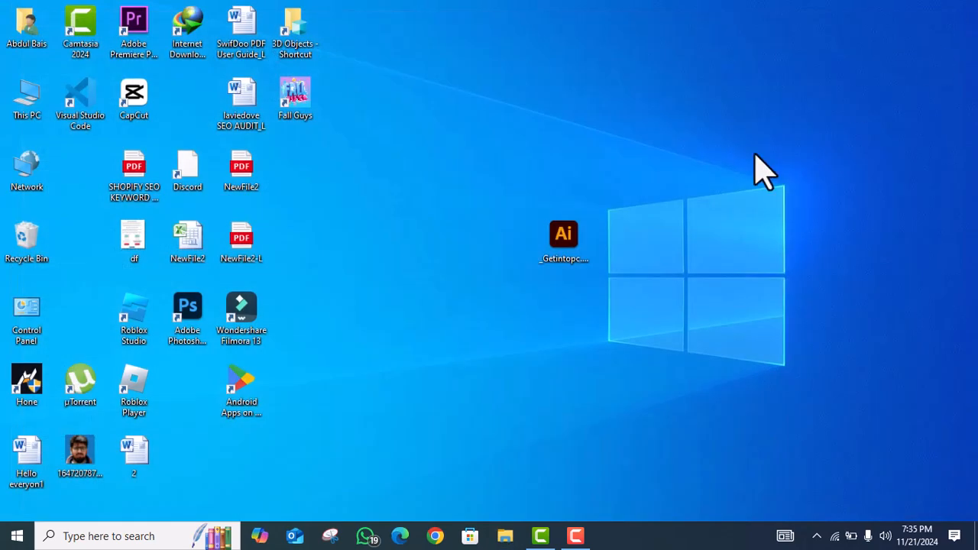
# - Open the user's local Temp folder by running the command "%temp%"
pyautogui.press('super+r')
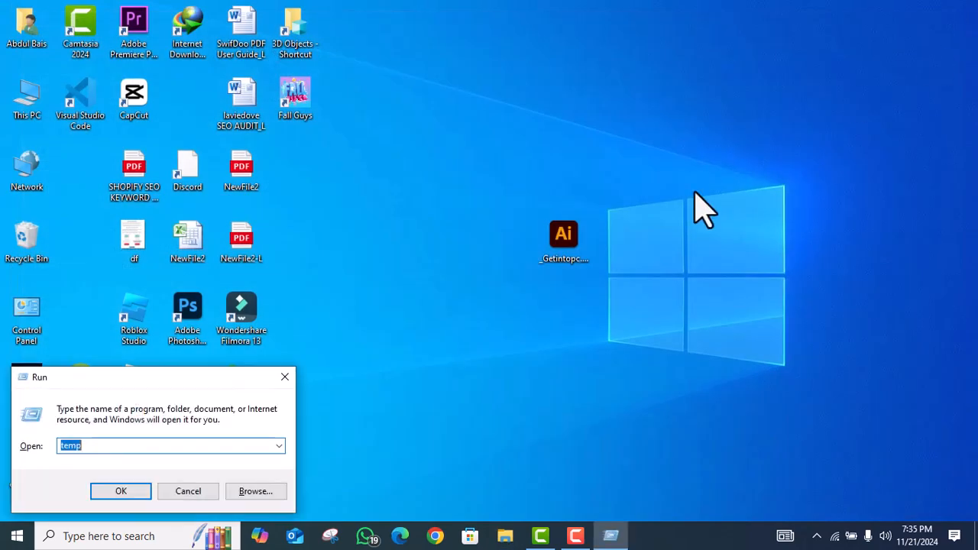
pyautogui.press('BackSpace')
pyautogui.write('55%%')
pyautogui.press('Return')
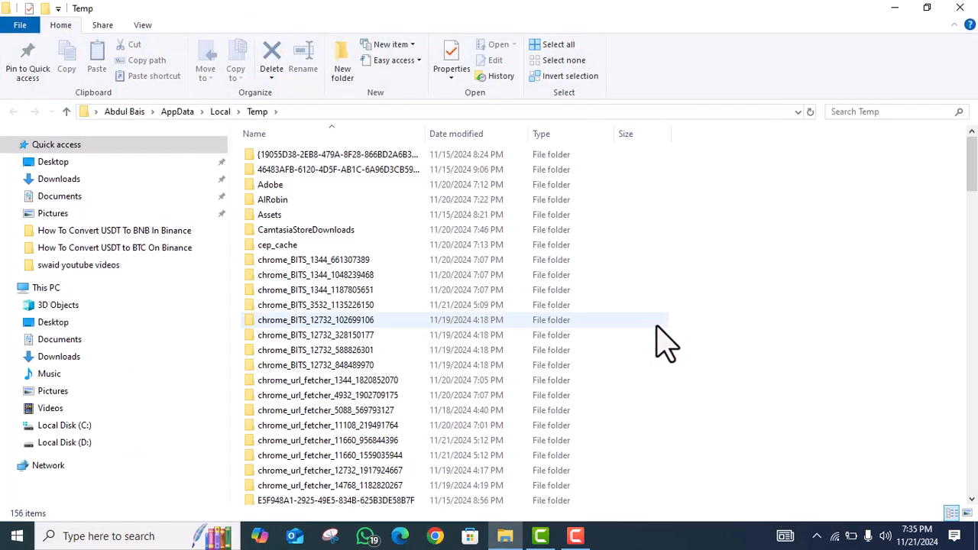
# - Delete all items in the AppData Local Temp folder, skip everything still in use, and close the folder
pyautogui.hotkey('ctrl', 'a')
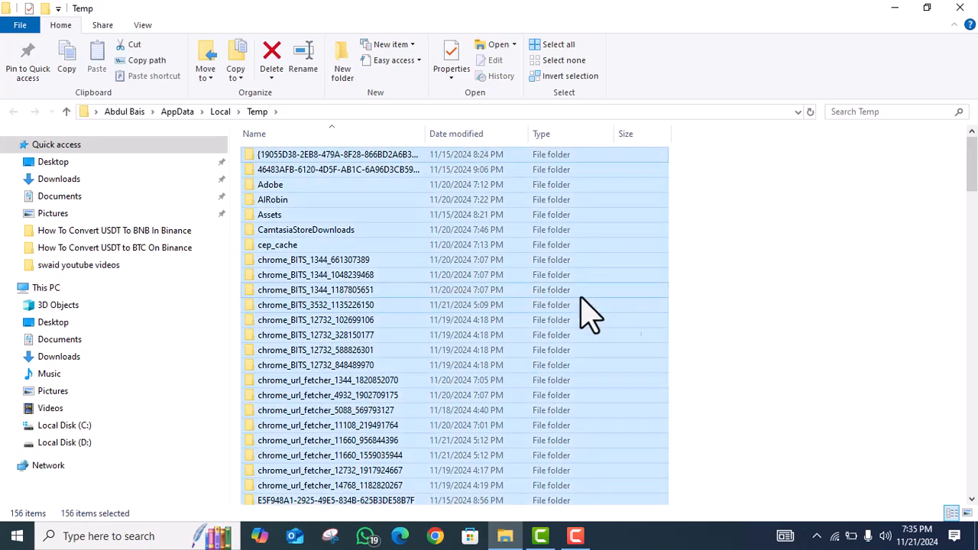
pyautogui.press('Delete')
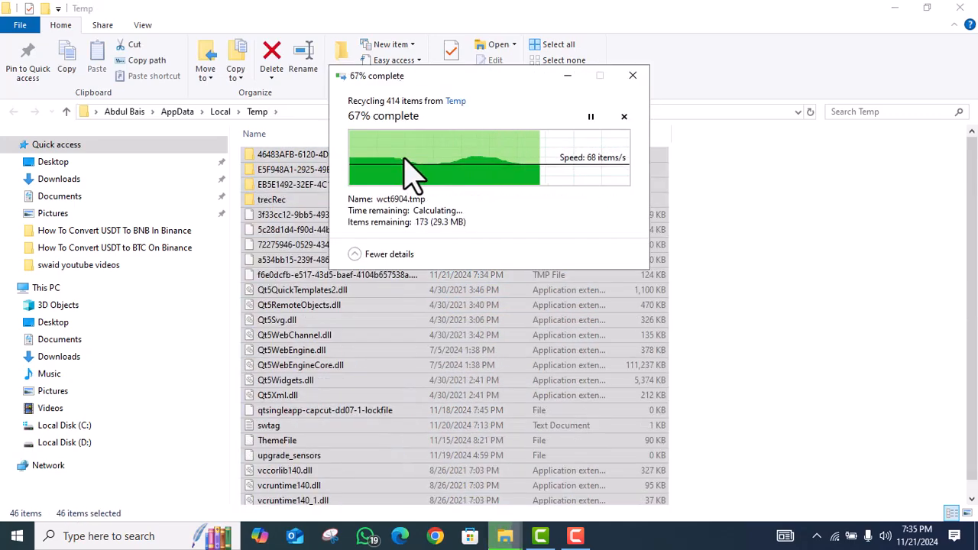
pyautogui.click(352, 208)
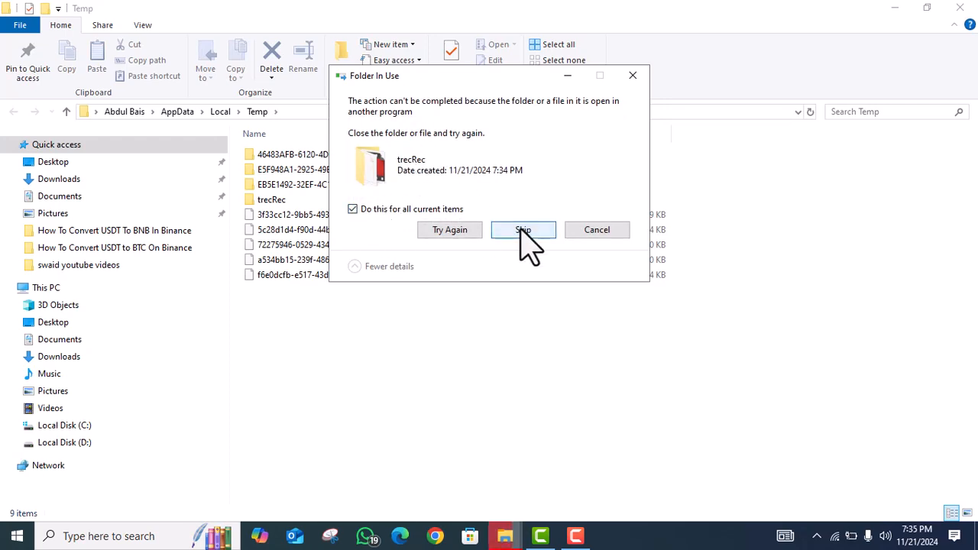
pyautogui.click(522, 229)
pyautogui.click(435, 197)
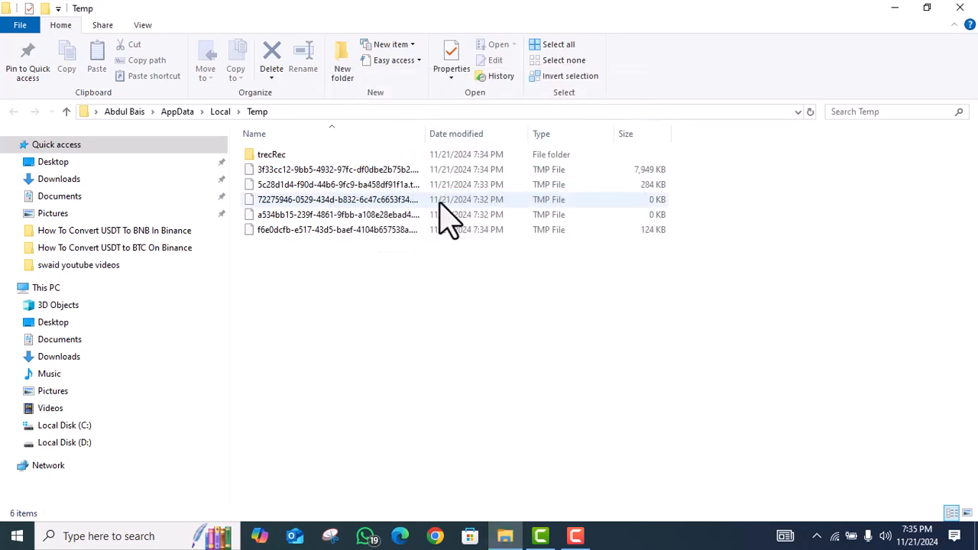
pyautogui.click(960, 9)
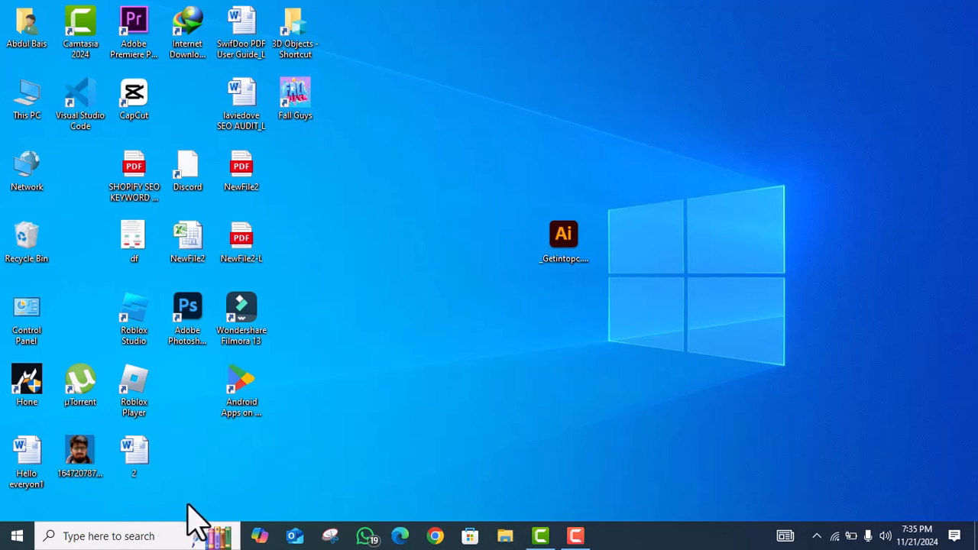
# - Run the command "prefetch" and grant access to open the Windows Prefetch folder
pyautogui.press('super+r')
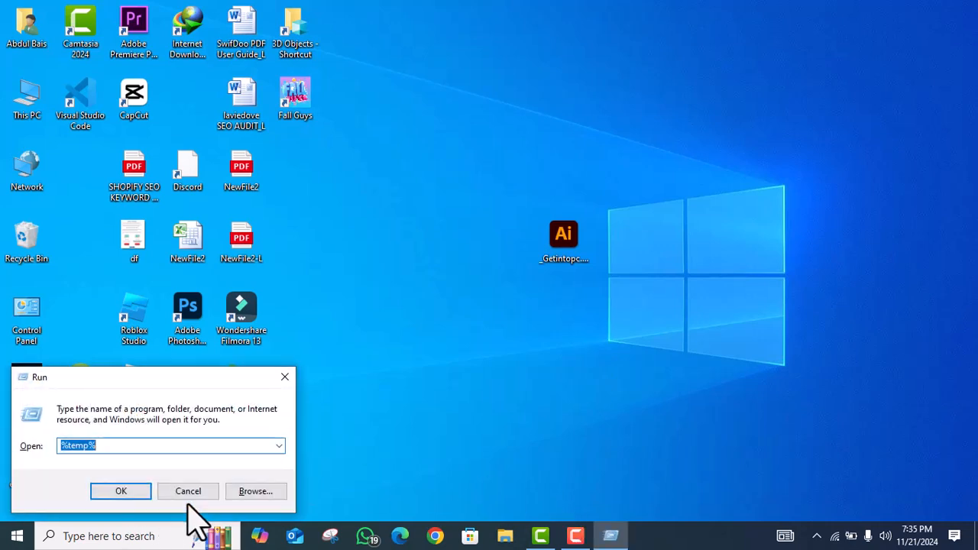
pyautogui.press('BackSpace')
pyautogui.write('prefect')
pyautogui.press('BackSpace')
pyautogui.write('tch')
pyautogui.press('Return')
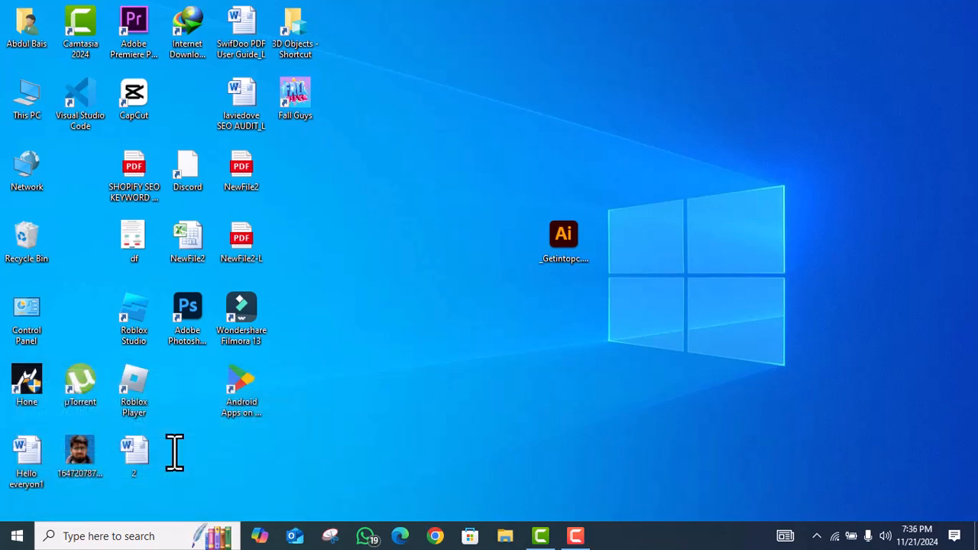
pyautogui.click(522, 287)
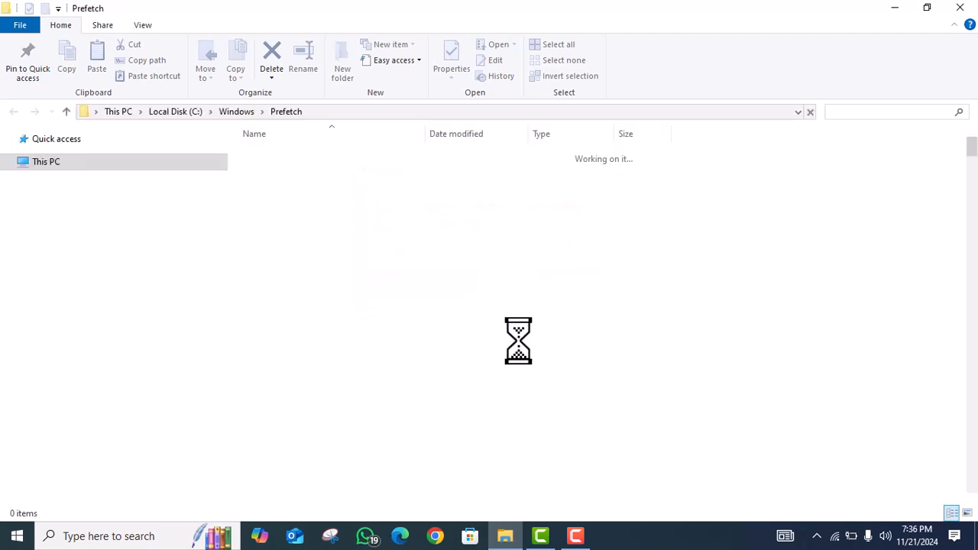
# - Delete all files in the Prefetch folder, skip those in use, and close the folder
pyautogui.hotkey('ctrl', 'a')
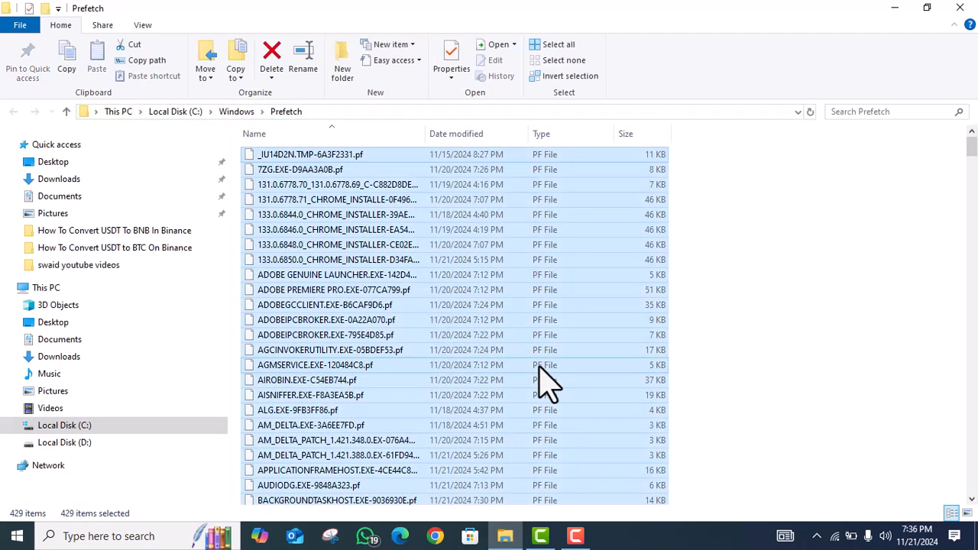
pyautogui.press('Delete')
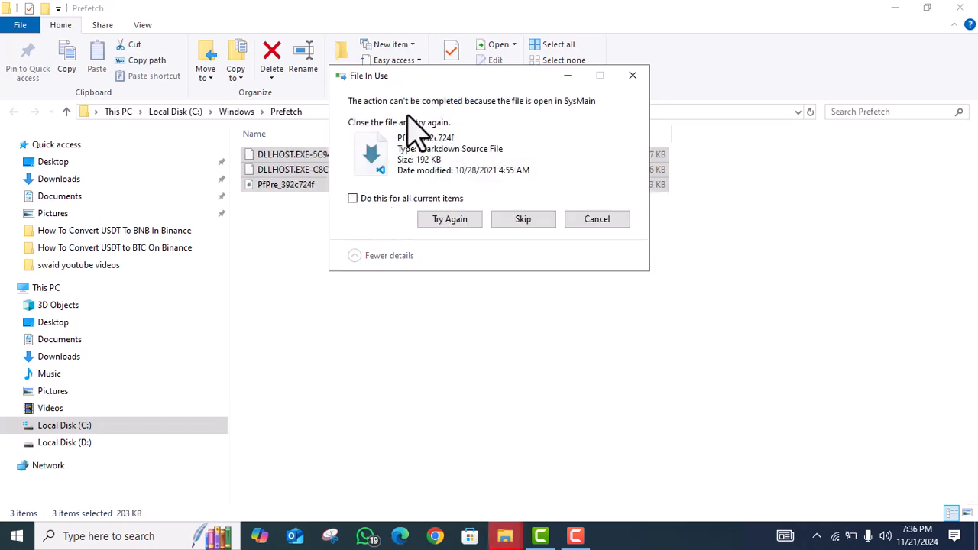
pyautogui.click(363, 198)
pyautogui.click(520, 220)
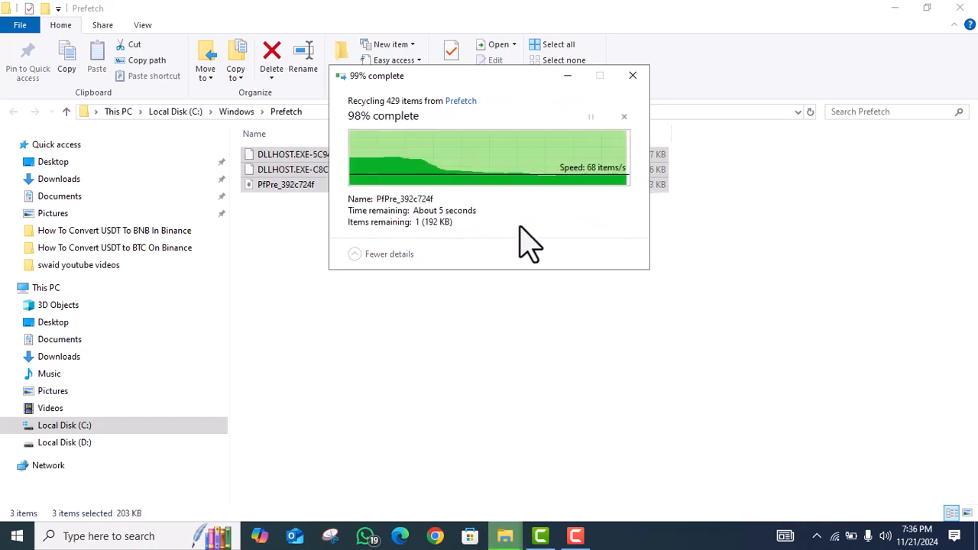
pyautogui.click(960, 8)
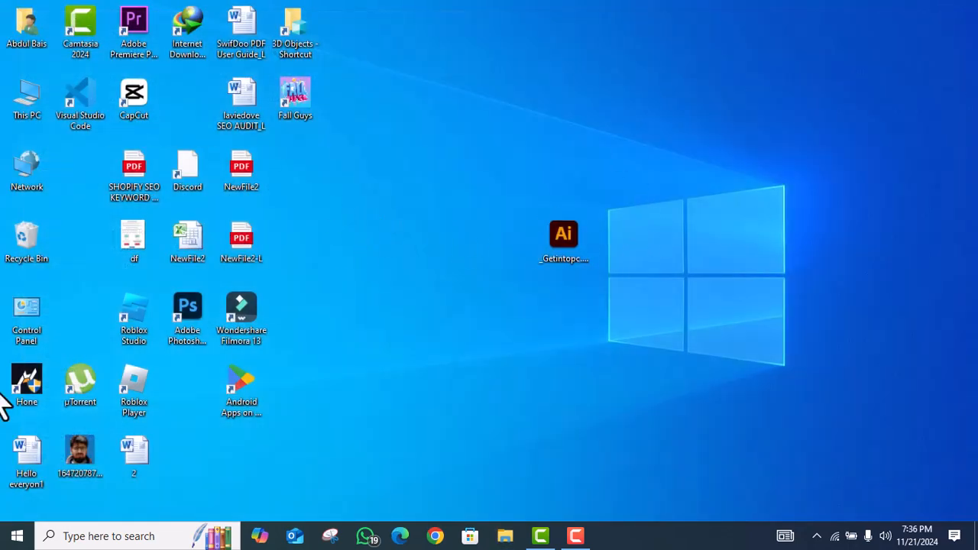
# - Open Windows Settings, go to the system's Power & sleep settings, and open the additional power settings
pyautogui.rightClick(19, 541)
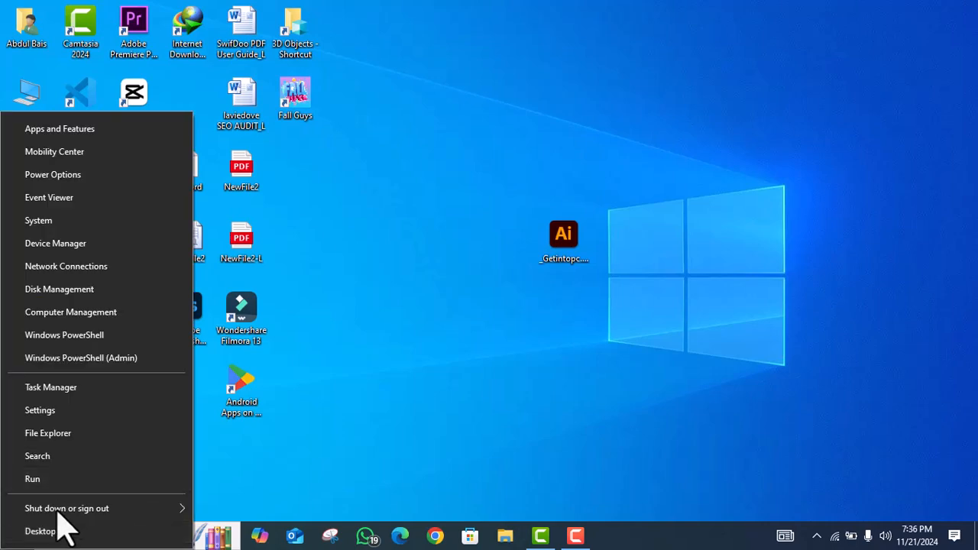
pyautogui.click(215, 492)
pyautogui.press('super')
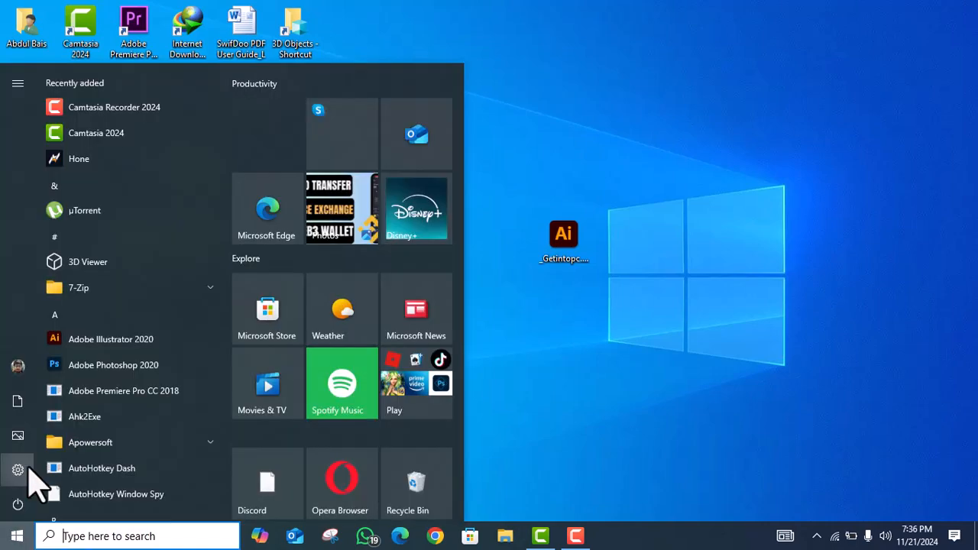
pyautogui.click(26, 470)
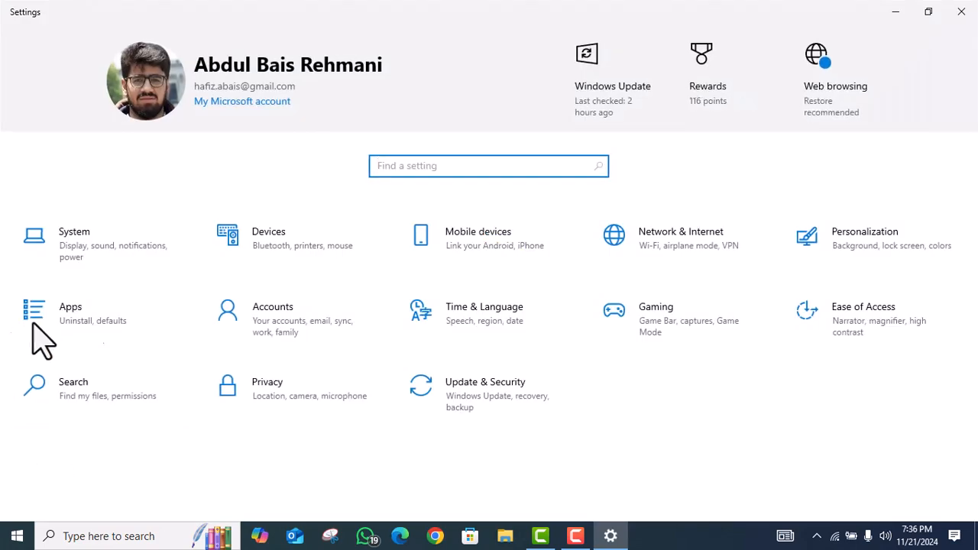
pyautogui.click(86, 245)
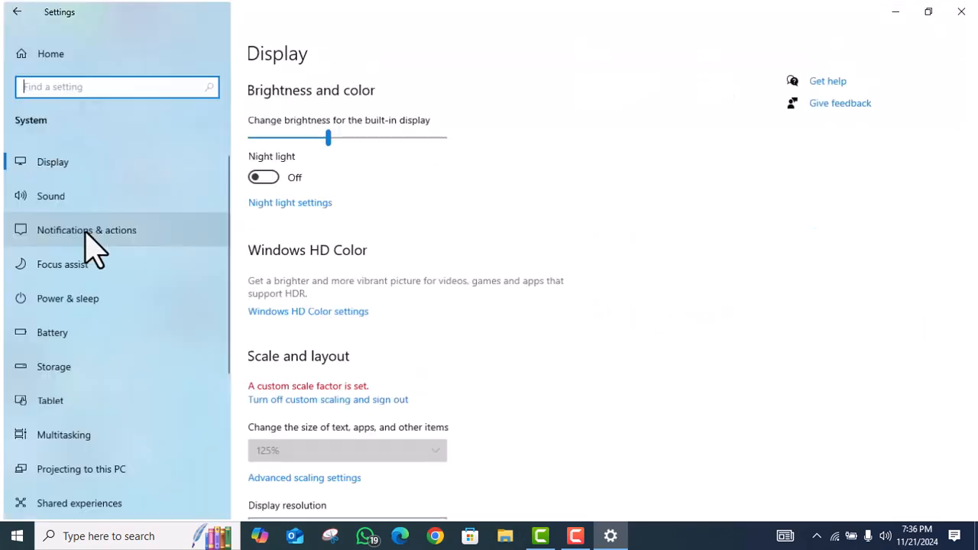
pyautogui.click(94, 304)
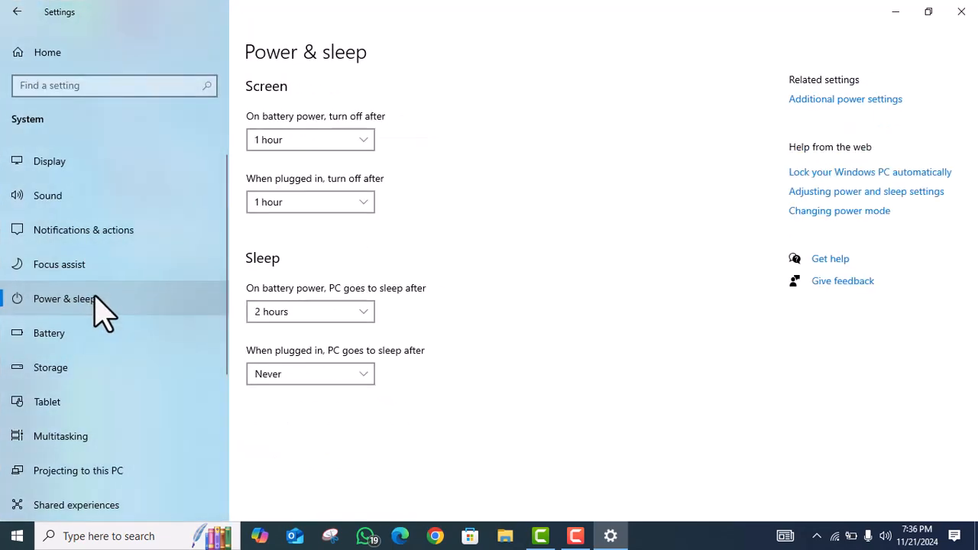
pyautogui.click(871, 128)
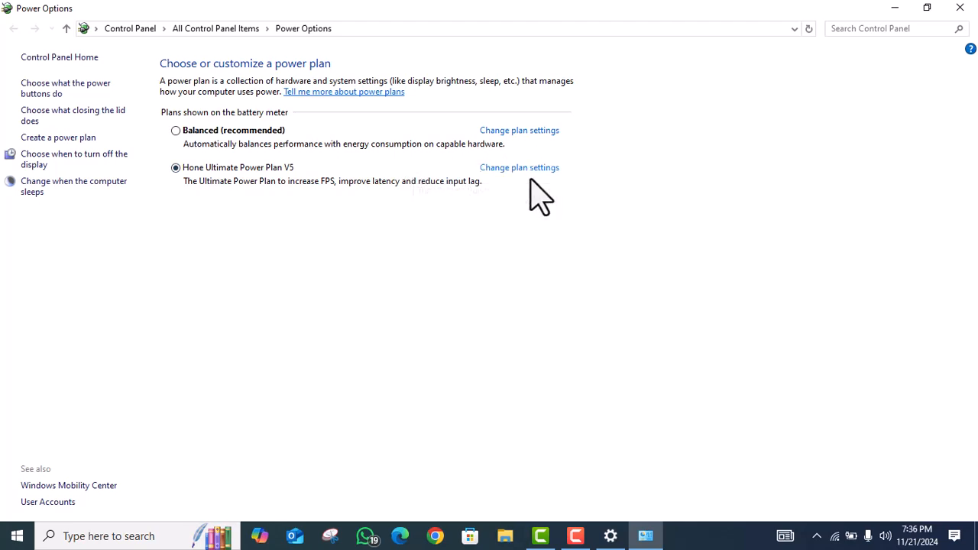
# - Unlock the unavailable power button settings and turn on fast startup in the shutdown settings
pyautogui.click(77, 88)
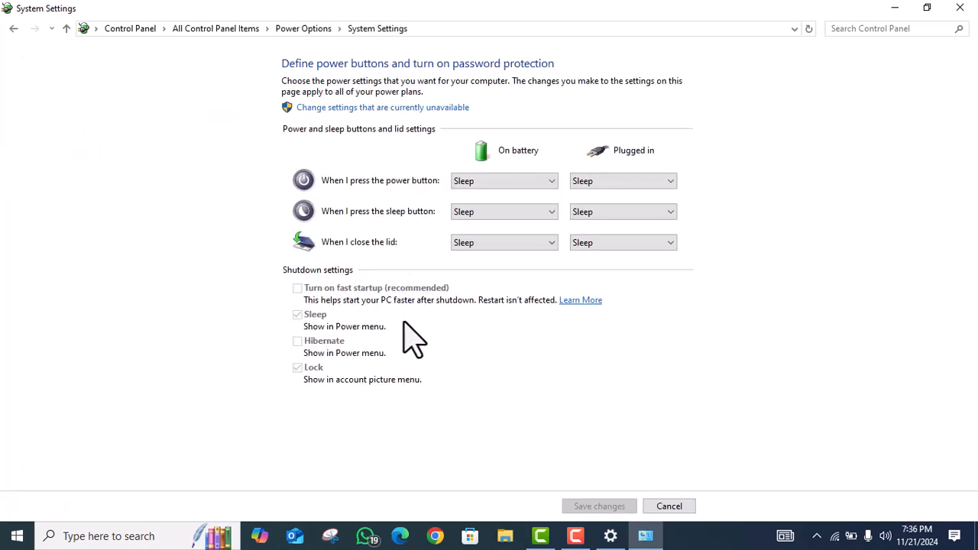
pyautogui.click(351, 108)
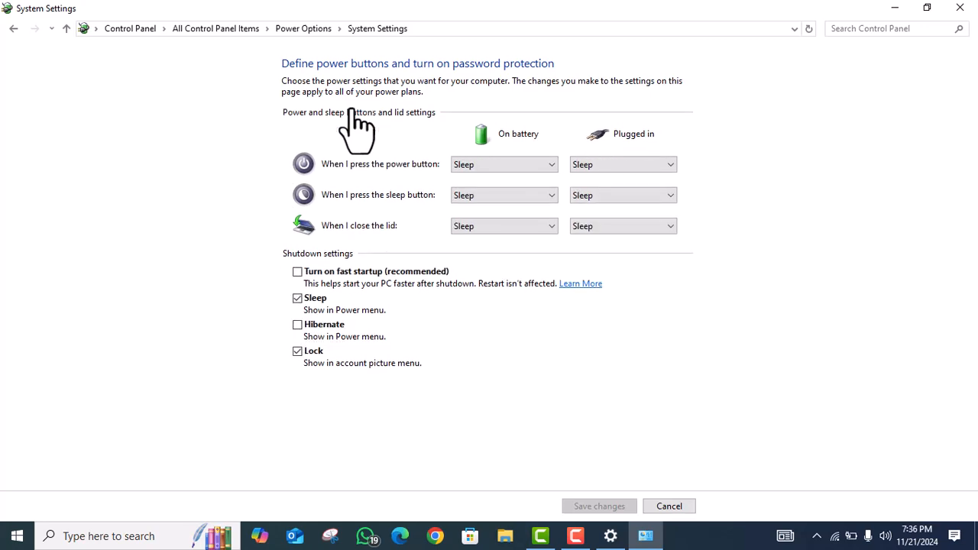
pyautogui.click(388, 278)
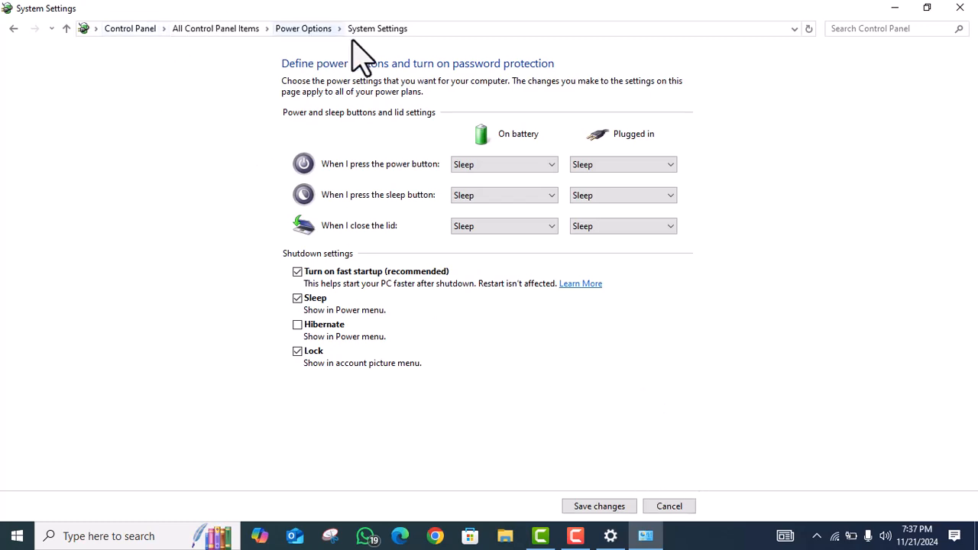
# - Open the advanced power settings of the Hone Ultimate Power Plan V5 and collapse the Hard disk group
pyautogui.click(303, 28)
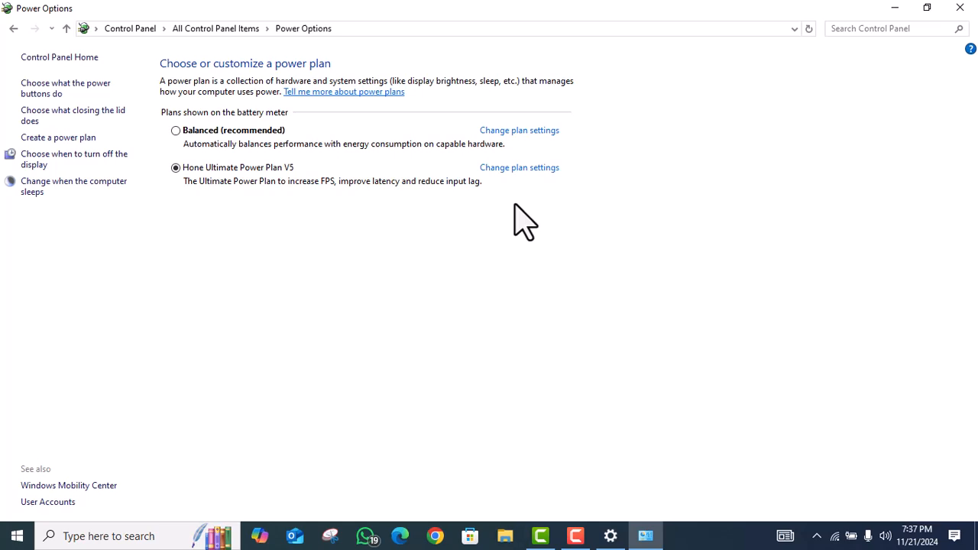
pyautogui.click(522, 168)
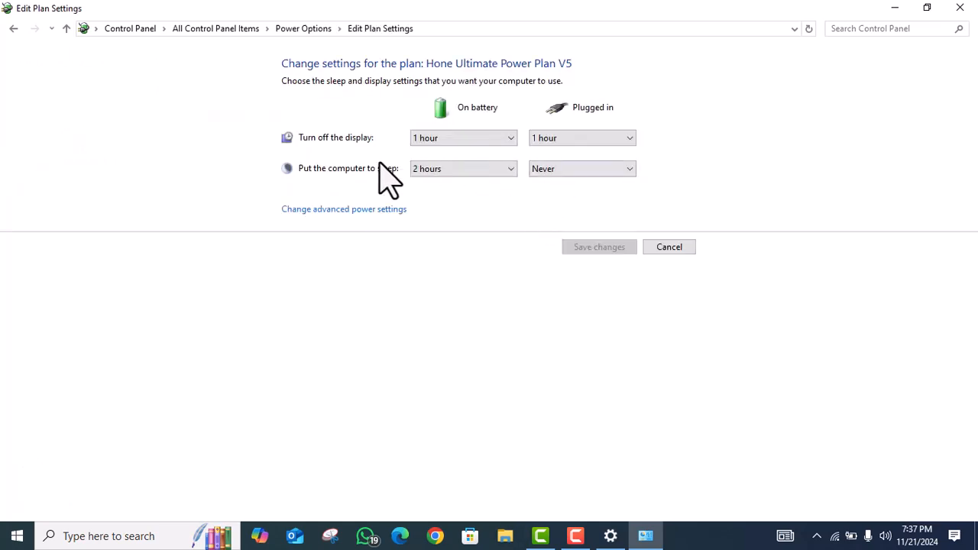
pyautogui.click(389, 215)
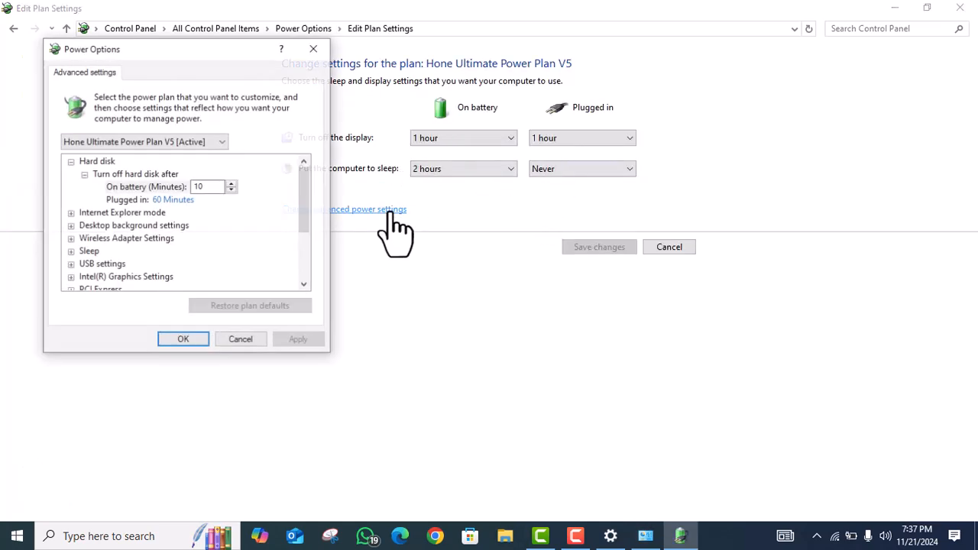
pyautogui.click(70, 161)
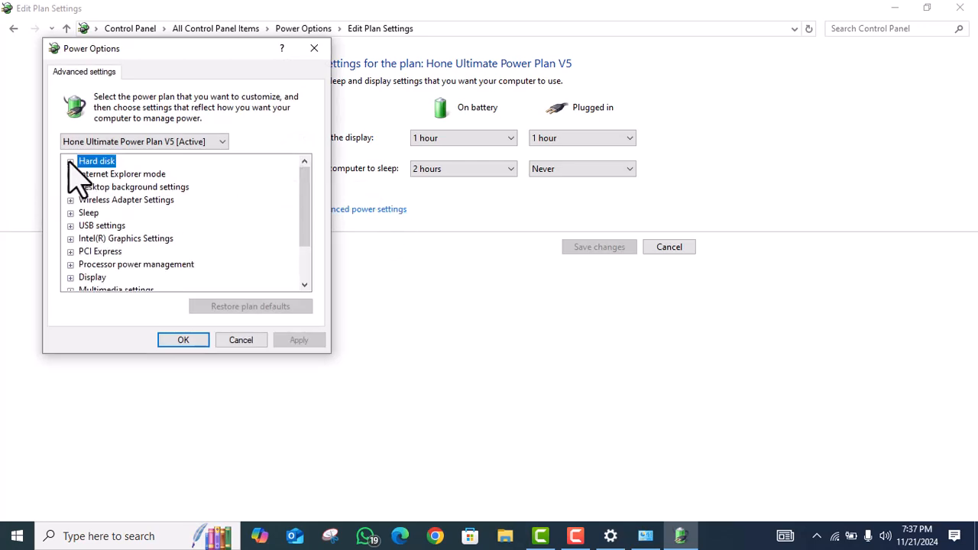
# - Set the PCI Express Link State Power Management to Off for battery use
pyautogui.click(71, 252)
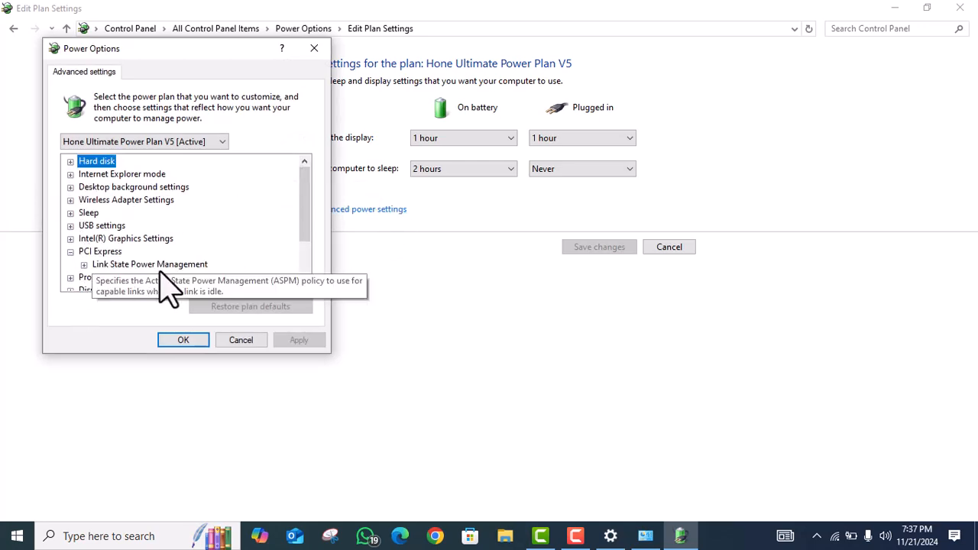
pyautogui.click(85, 265)
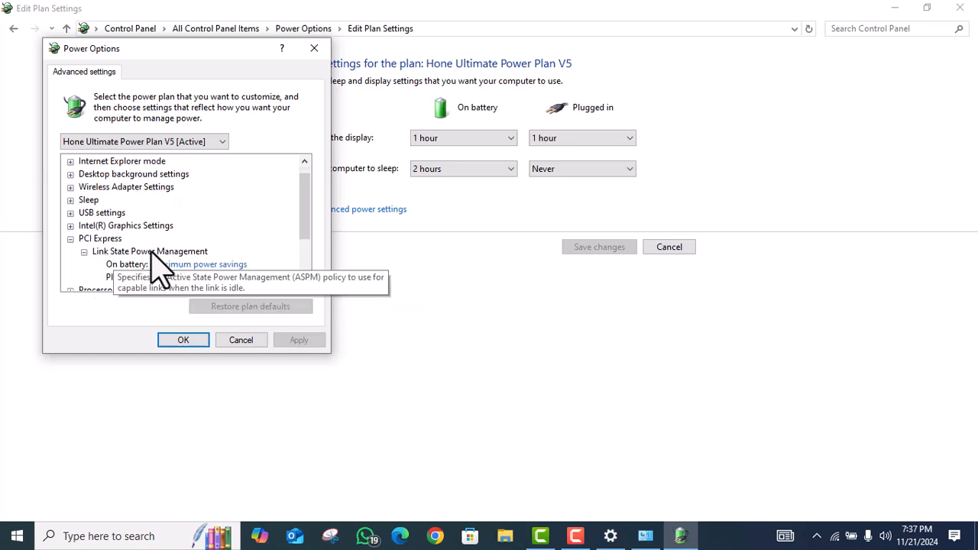
pyautogui.click(173, 267)
pyautogui.click(217, 264)
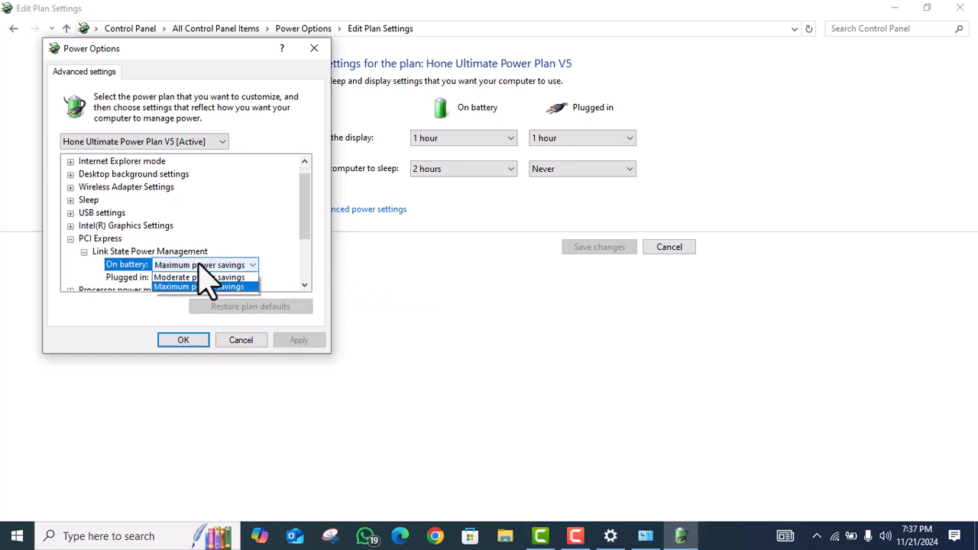
pyautogui.click(203, 276)
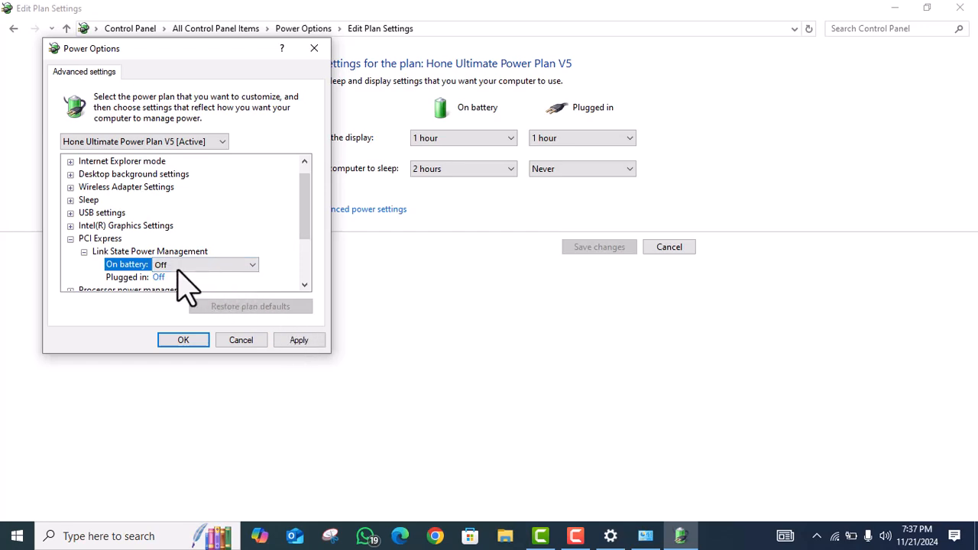
# - Set the minimum processor state on battery to 100%, confirm the advanced settings, and close the power plan window
pyautogui.scroll(-1, 103, 238)
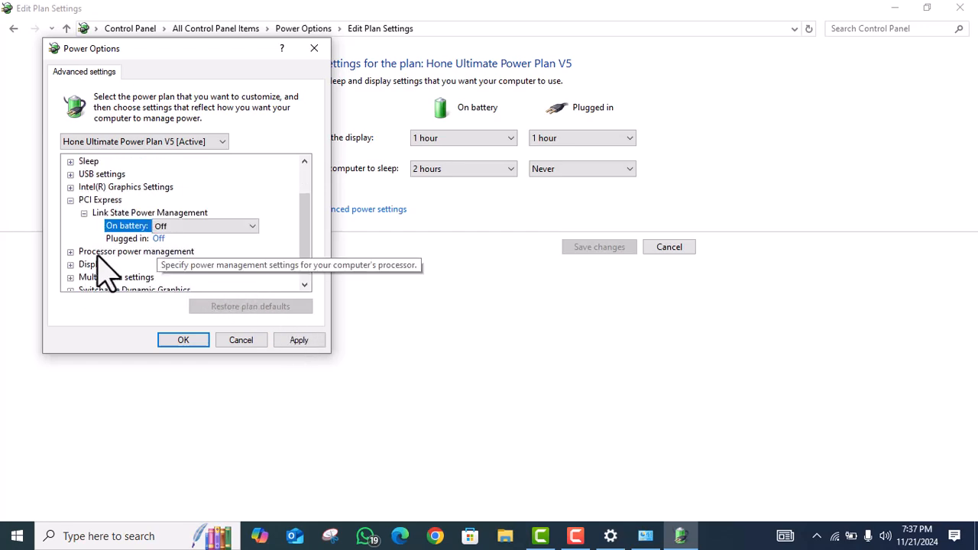
pyautogui.click(71, 252)
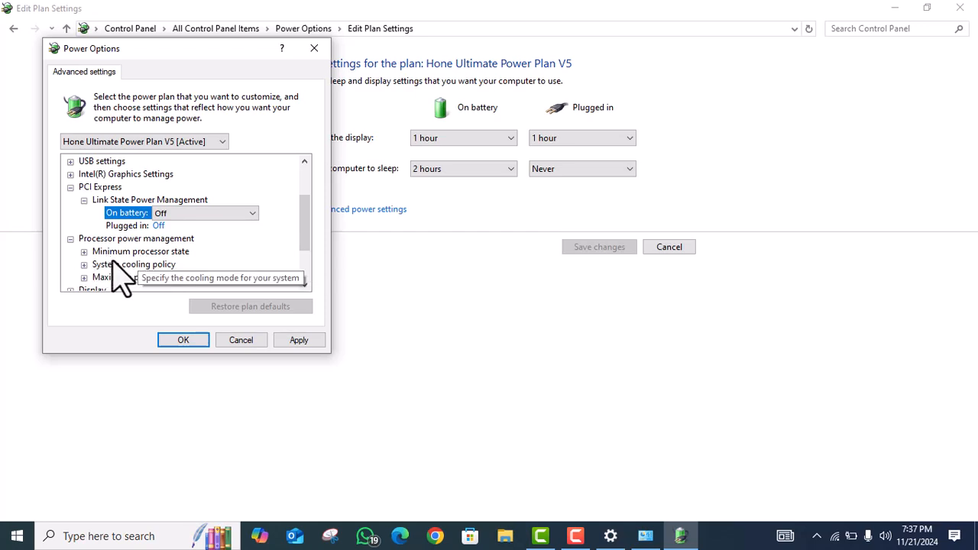
pyautogui.click(84, 251)
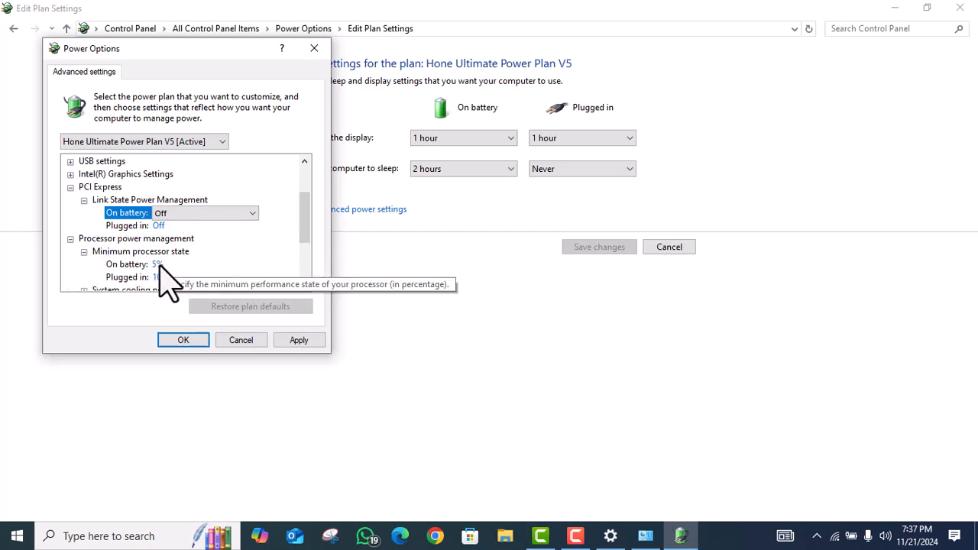
pyautogui.click(159, 264)
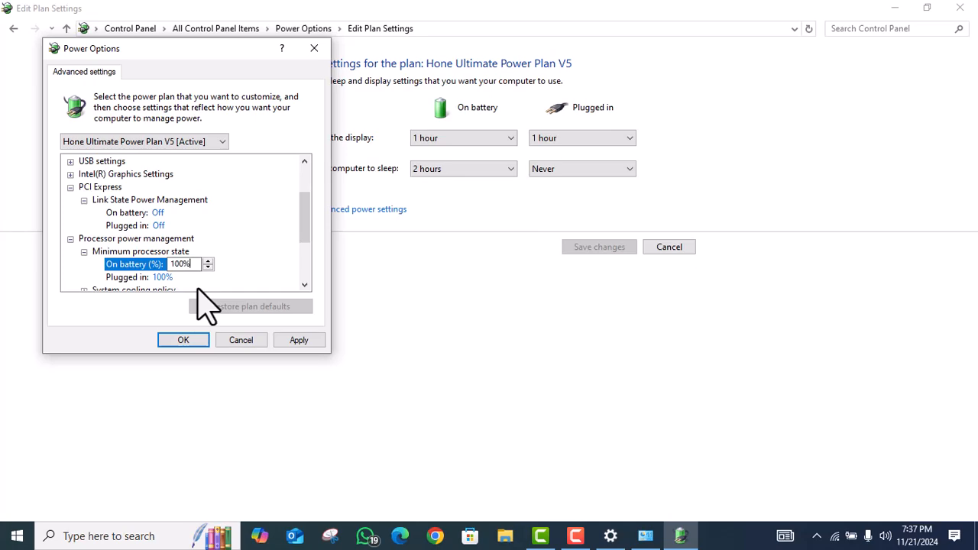
pyautogui.press('Return')
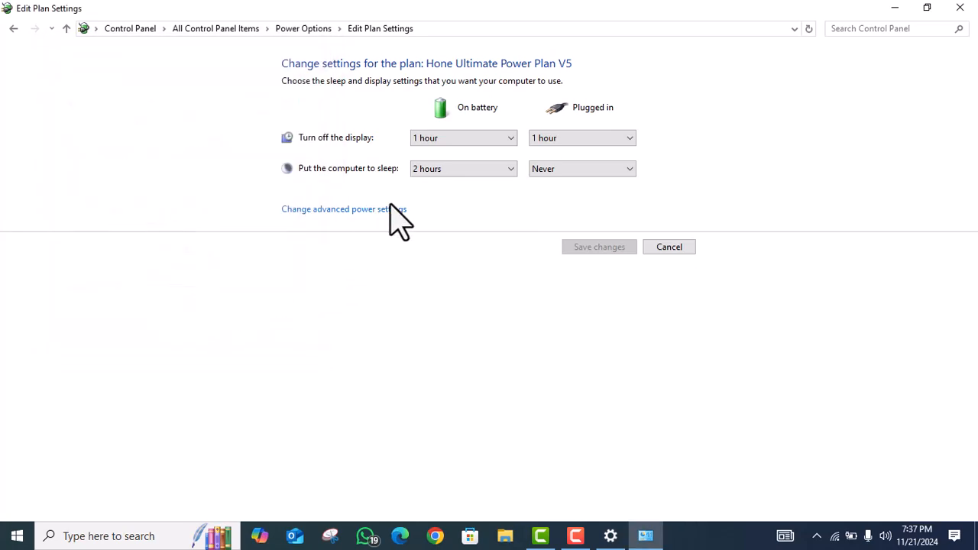
pyautogui.click(960, 7)
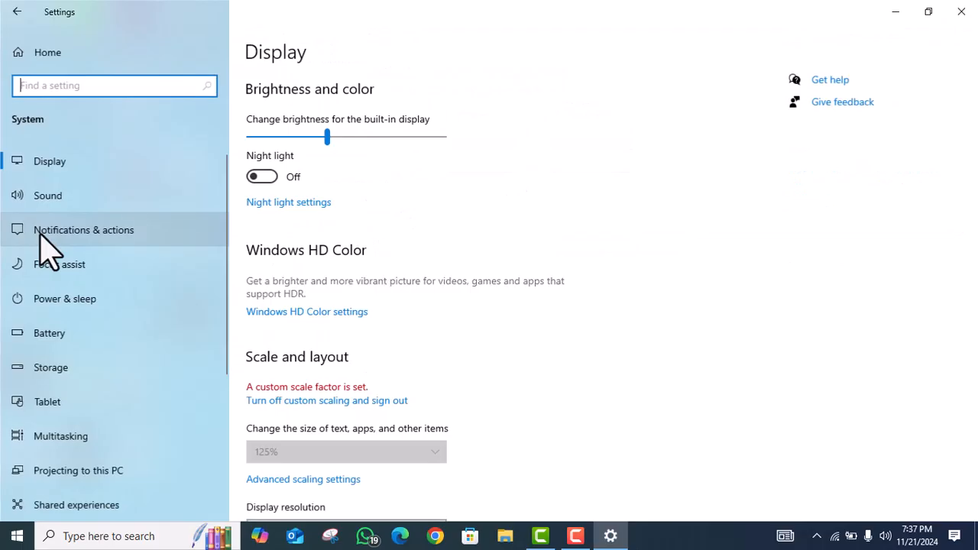
# - Configure Storage Sense in the Storage settings to run every week, and return to the Storage page
pyautogui.click(69, 366)
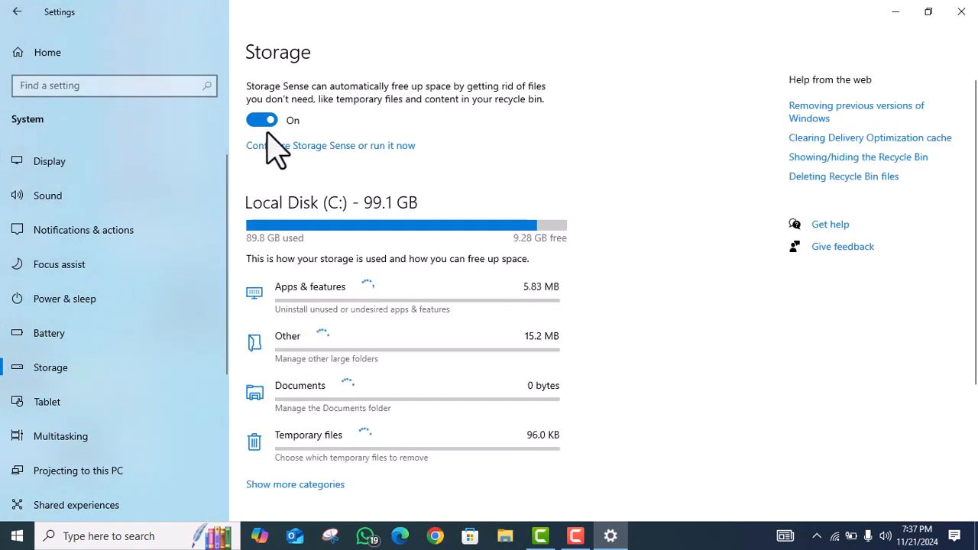
pyautogui.click(323, 146)
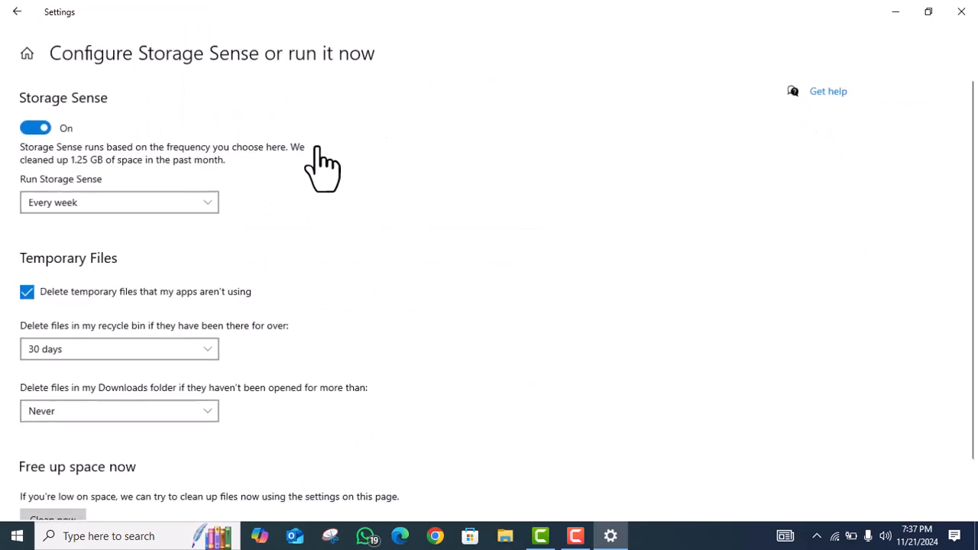
pyautogui.click(122, 204)
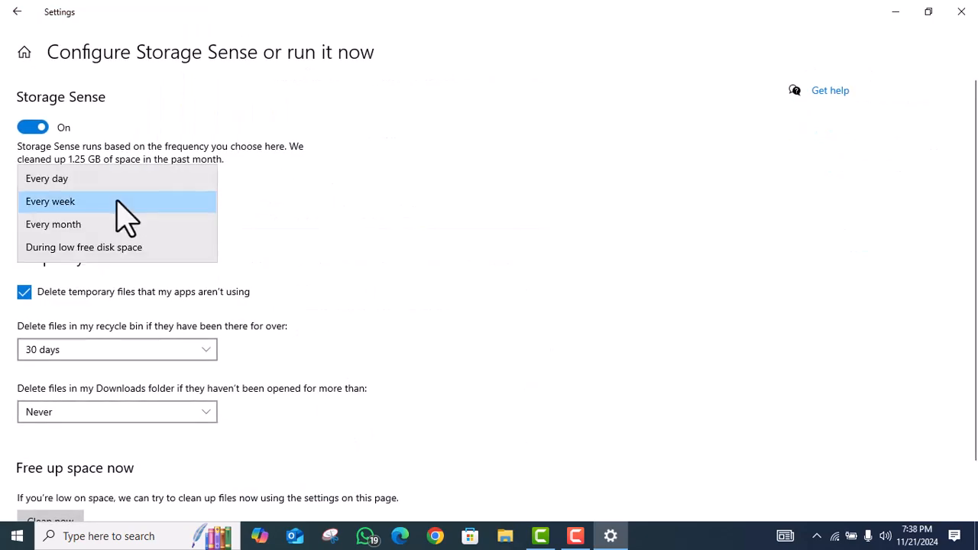
pyautogui.click(132, 203)
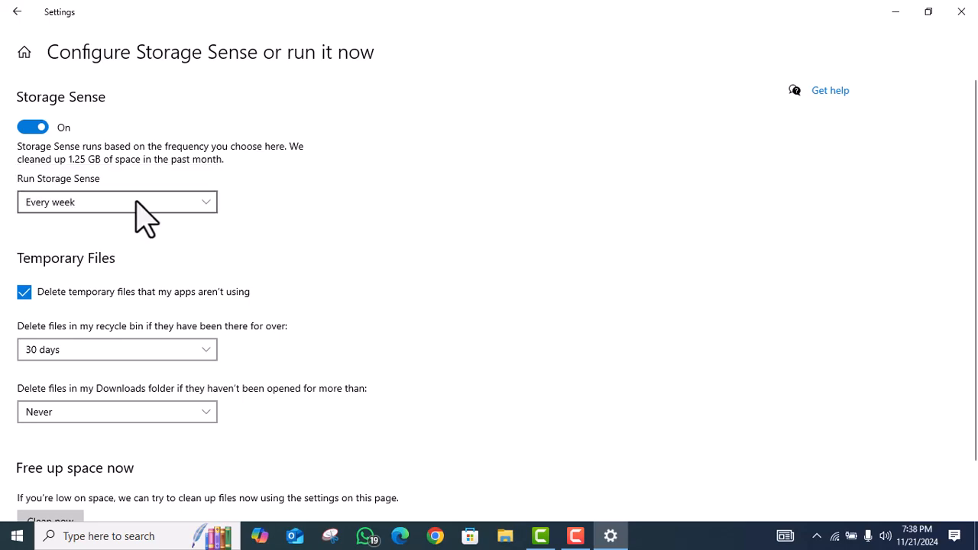
pyautogui.click(16, 11)
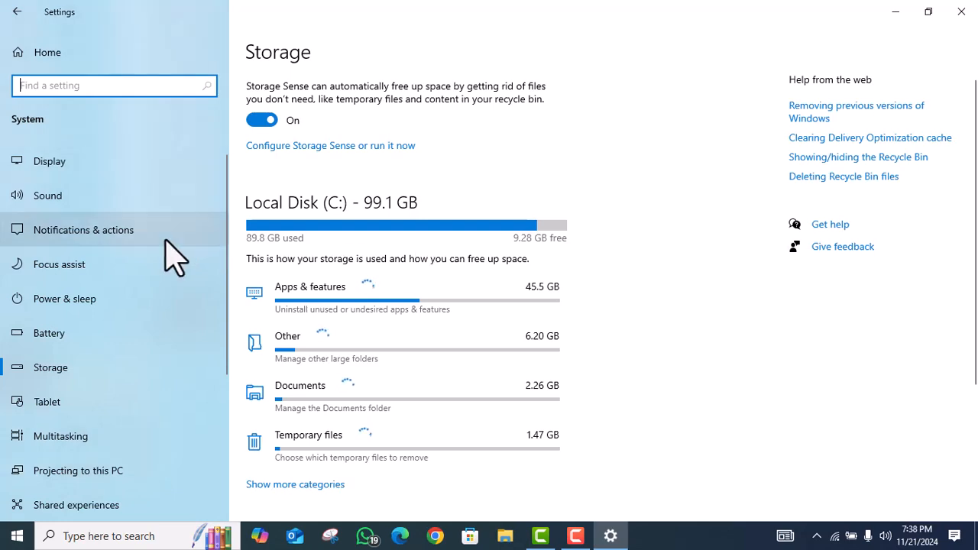
# - Check in the system settings whether Remote Desktop is enabled, and leave that page
pyautogui.scroll(-3, 107, 329)
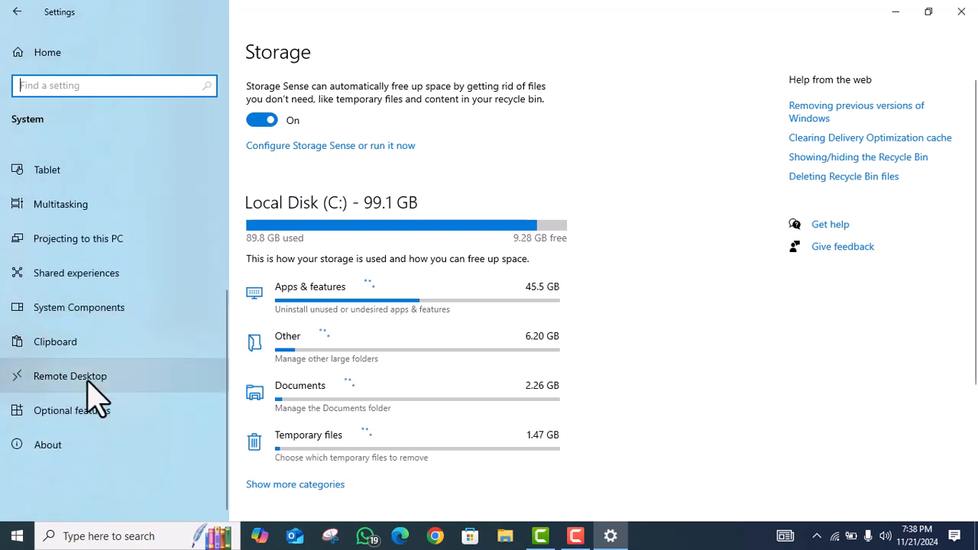
pyautogui.click(87, 382)
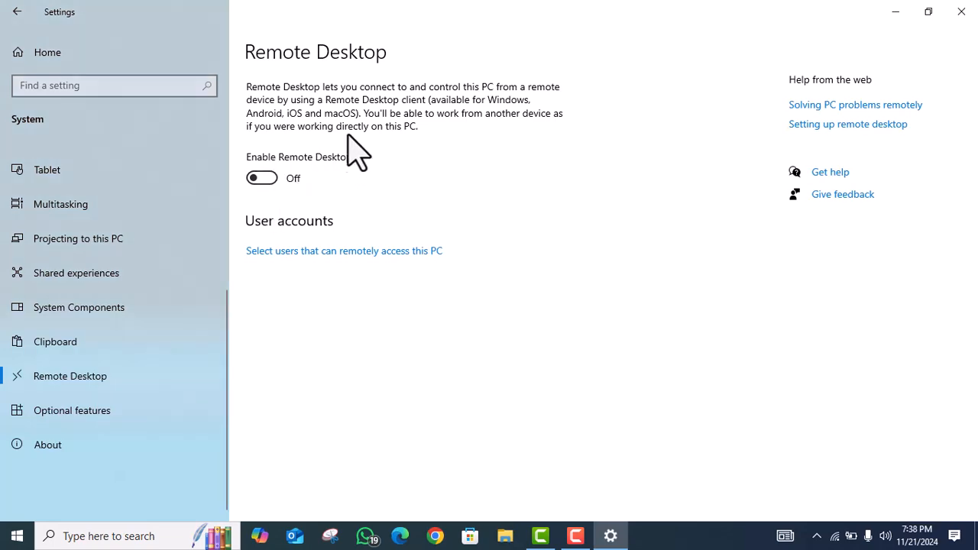
pyautogui.click(17, 11)
# - Go to the system's About page and open the advanced system settings
pyautogui.click(69, 233)
pyautogui.scroll(-2, 119, 336)
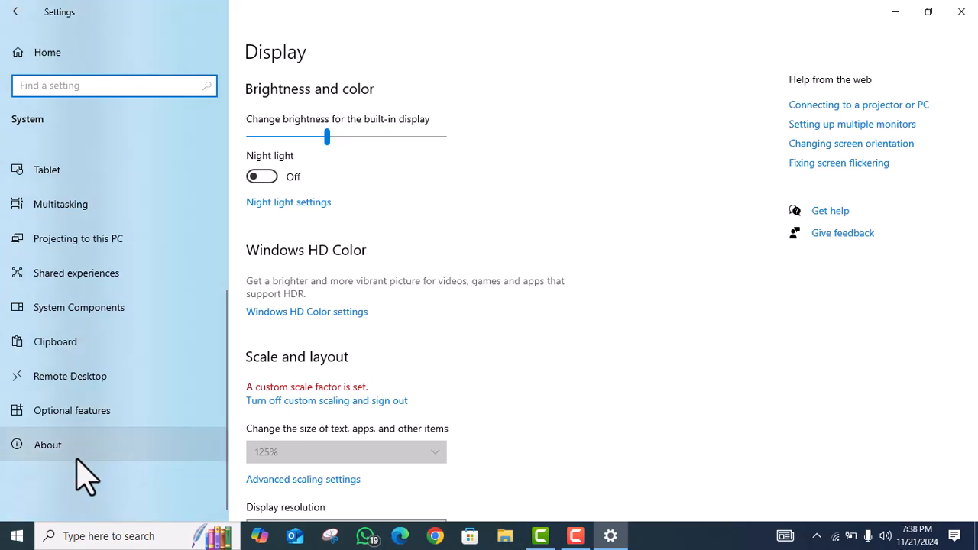
pyautogui.click(78, 459)
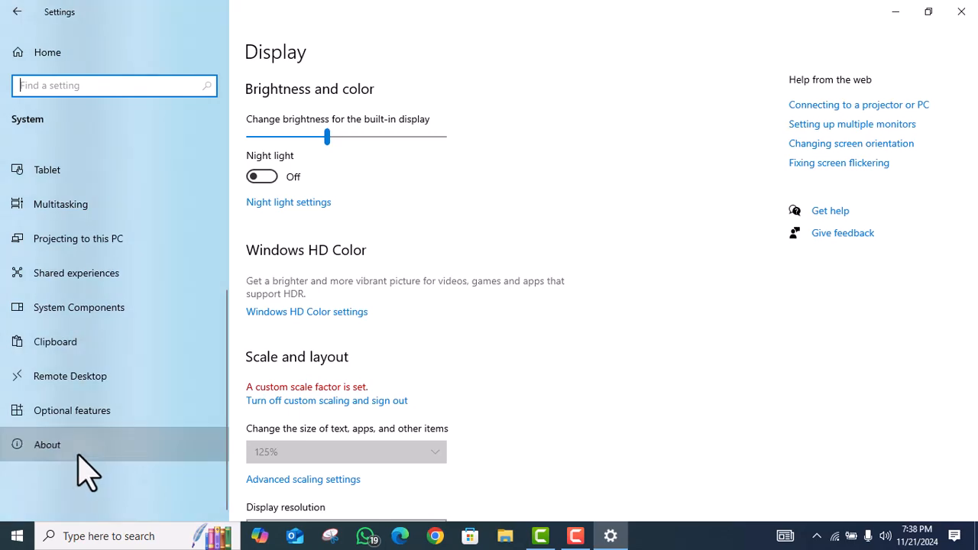
pyautogui.click(110, 433)
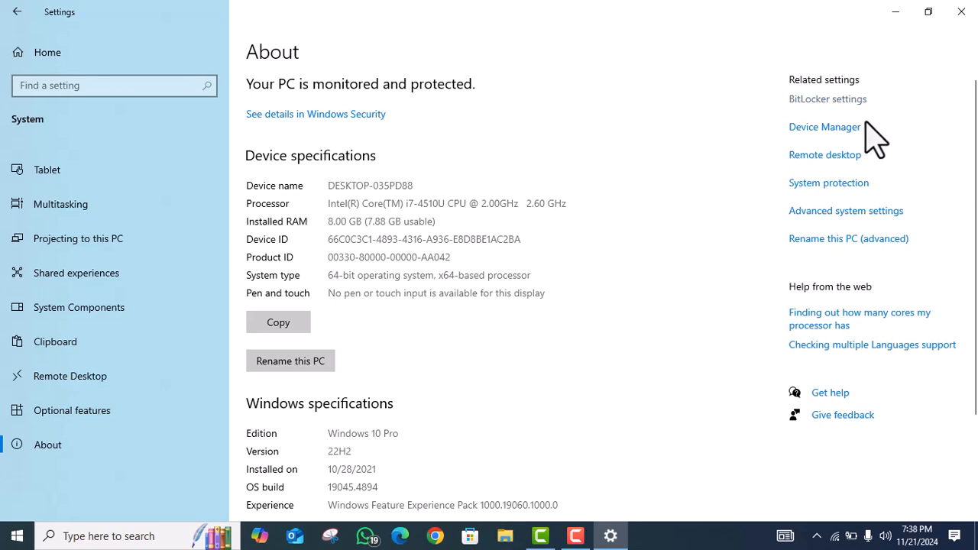
pyautogui.click(858, 209)
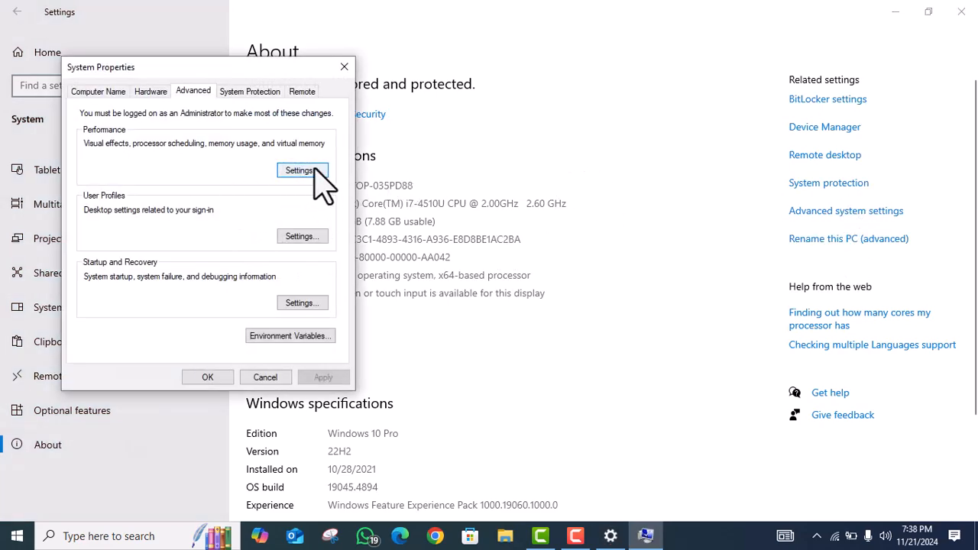
# - Enable only Peek, thumbnails instead of icons, smooth font edges and window contents while dragging as visual effects, and apply them
pyautogui.click(315, 165)
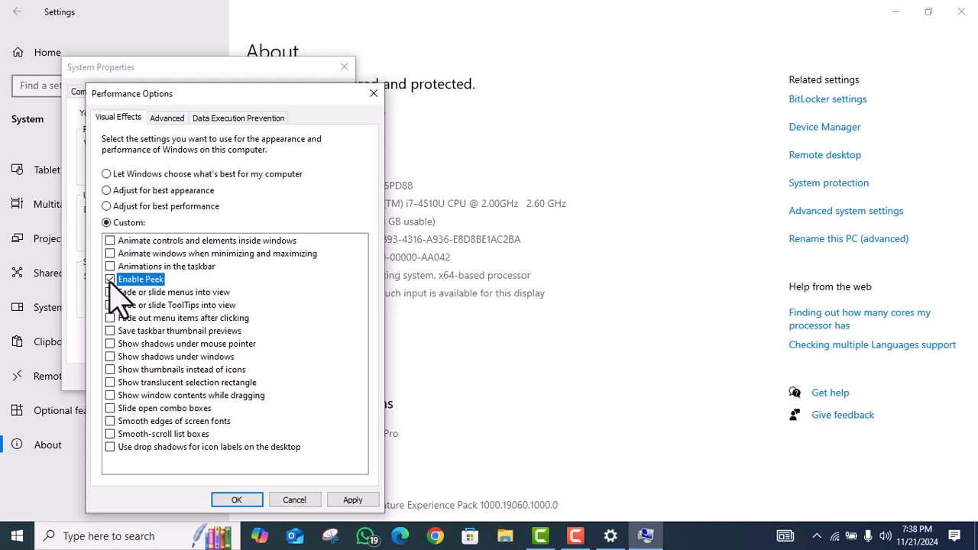
pyautogui.click(110, 369)
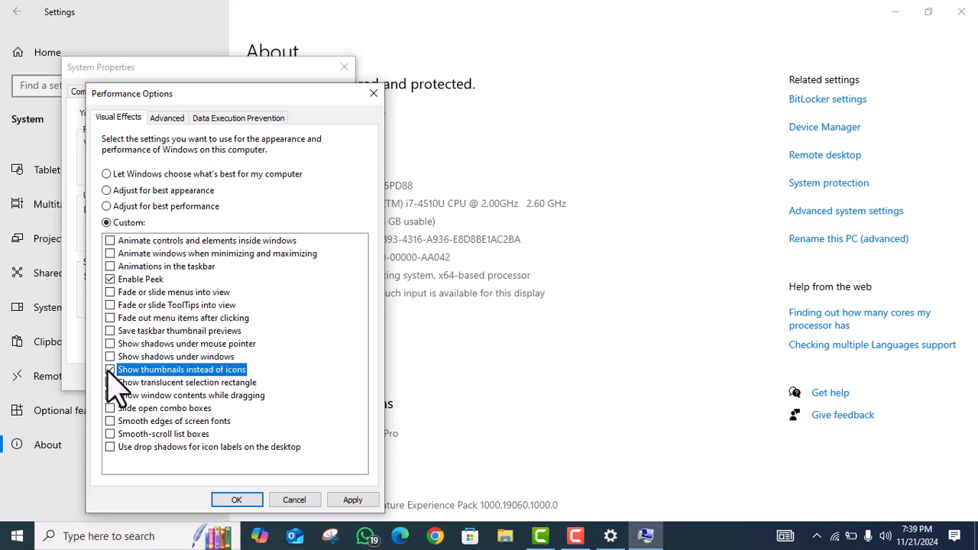
pyautogui.click(110, 421)
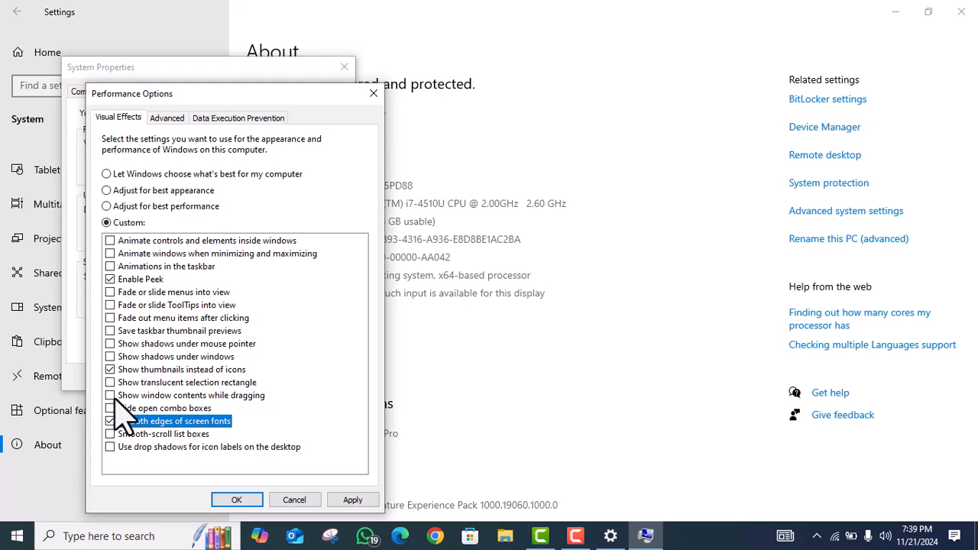
pyautogui.click(111, 395)
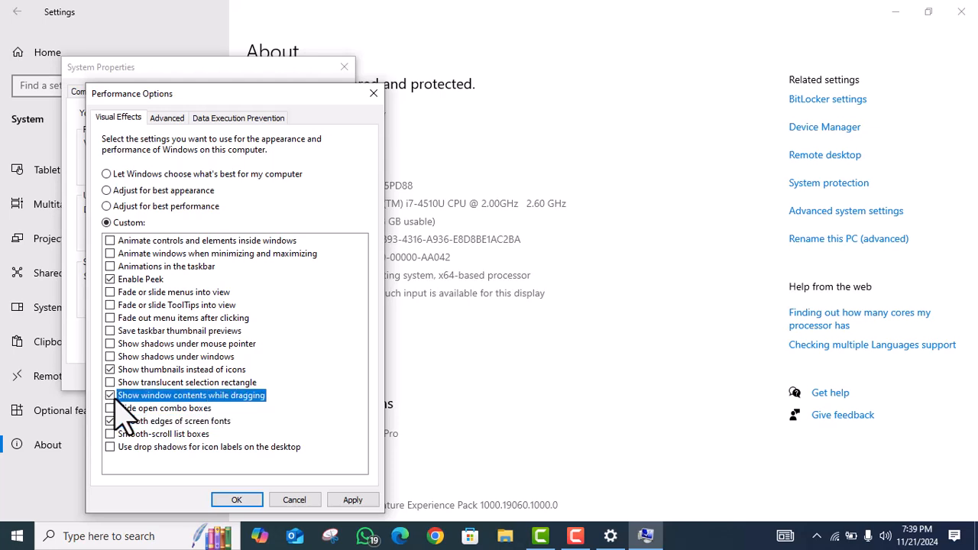
pyautogui.click(354, 501)
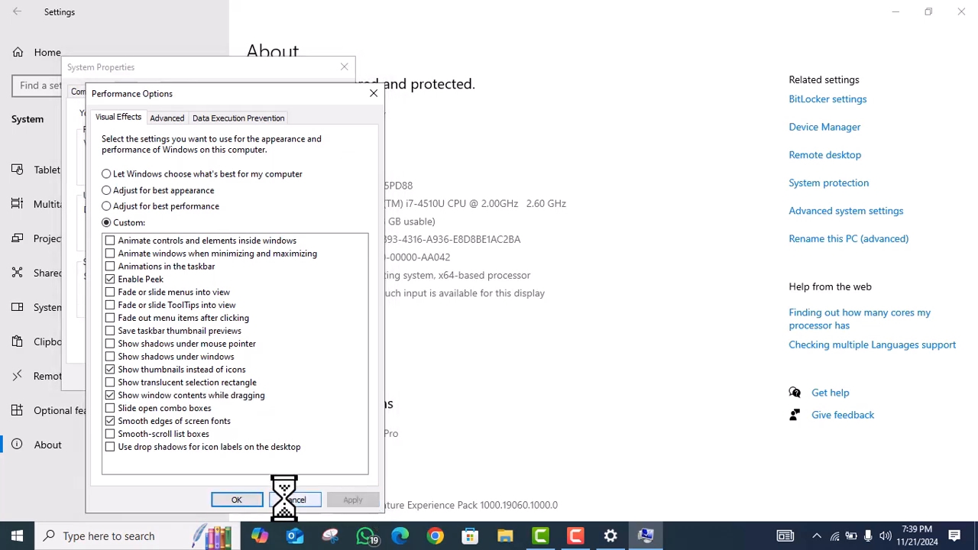
pyautogui.click(254, 503)
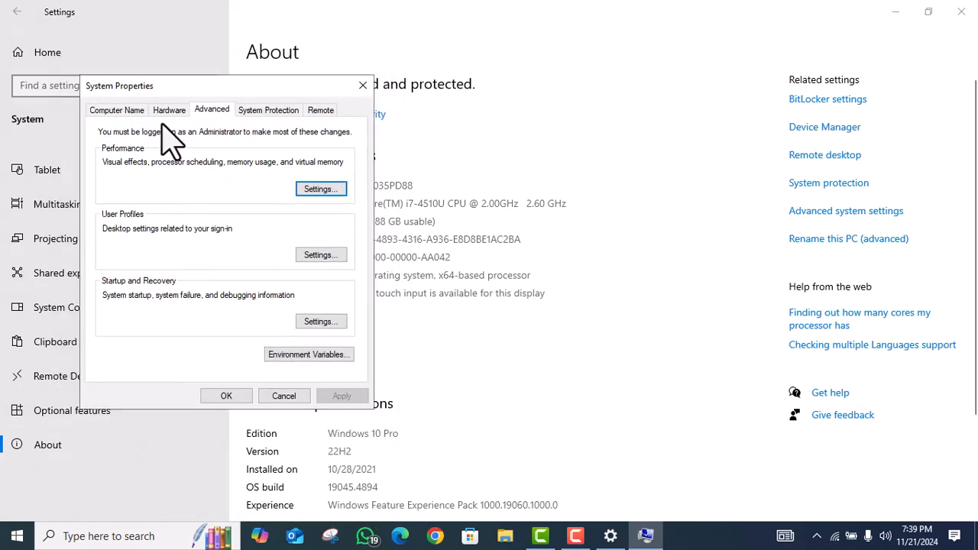
# - Review the processor scheduling and virtual memory settings in the advanced performance options, and close System Properties
pyautogui.click(323, 189)
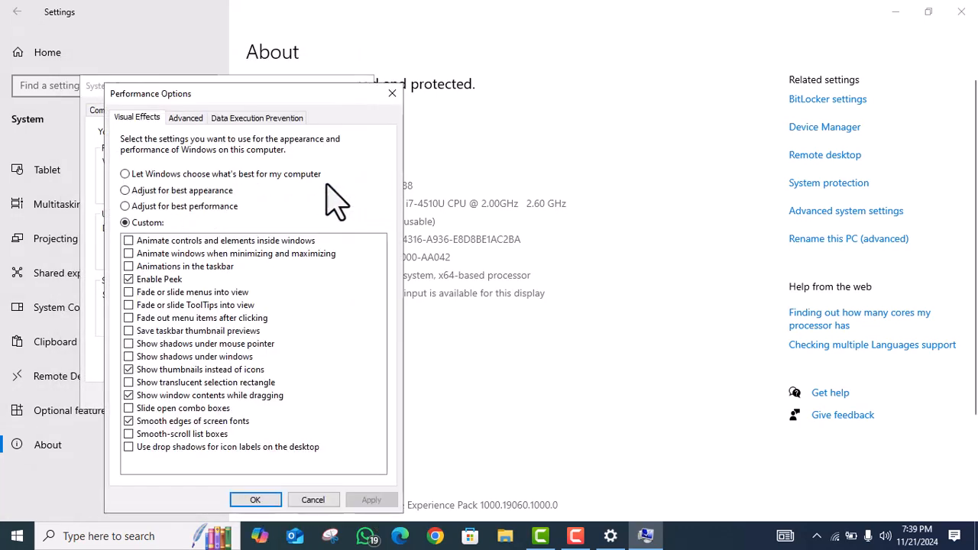
pyautogui.click(198, 119)
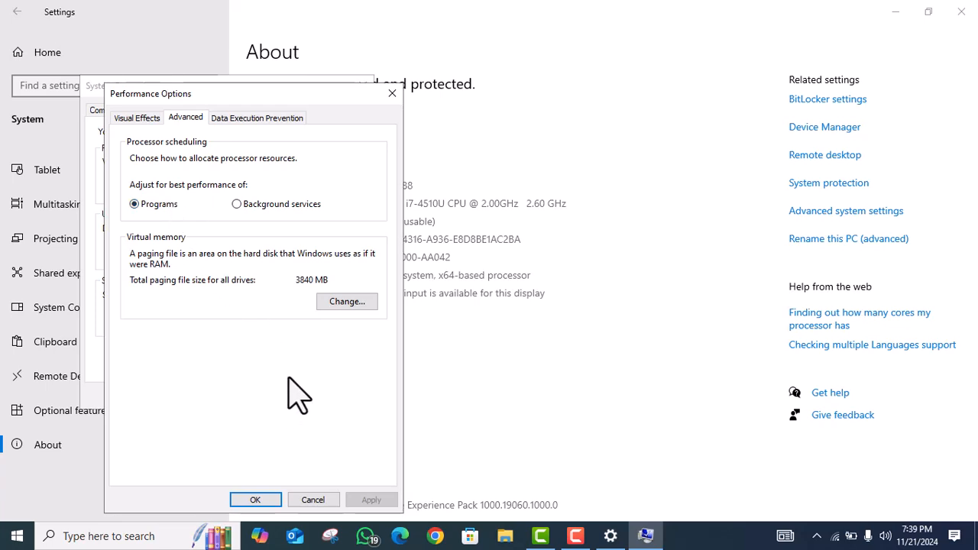
pyautogui.click(260, 500)
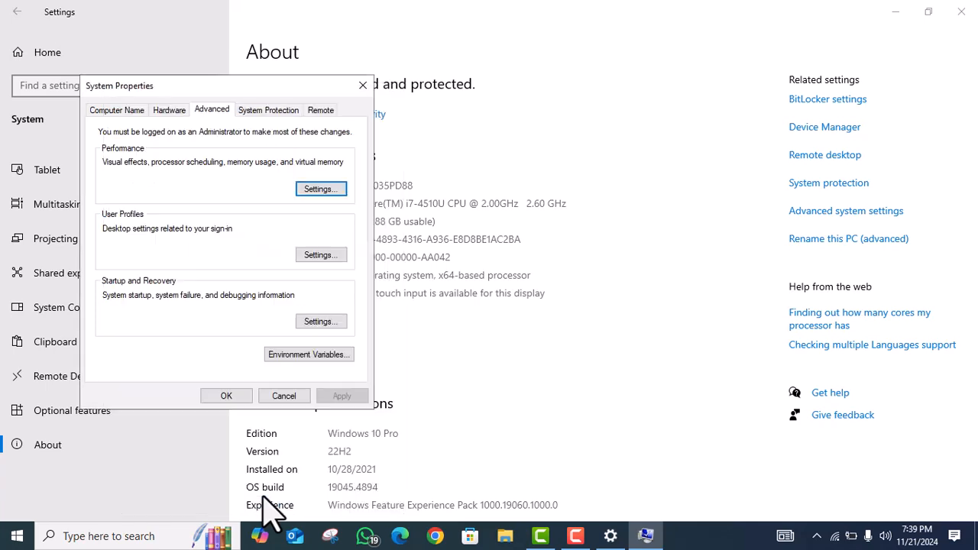
pyautogui.click(365, 85)
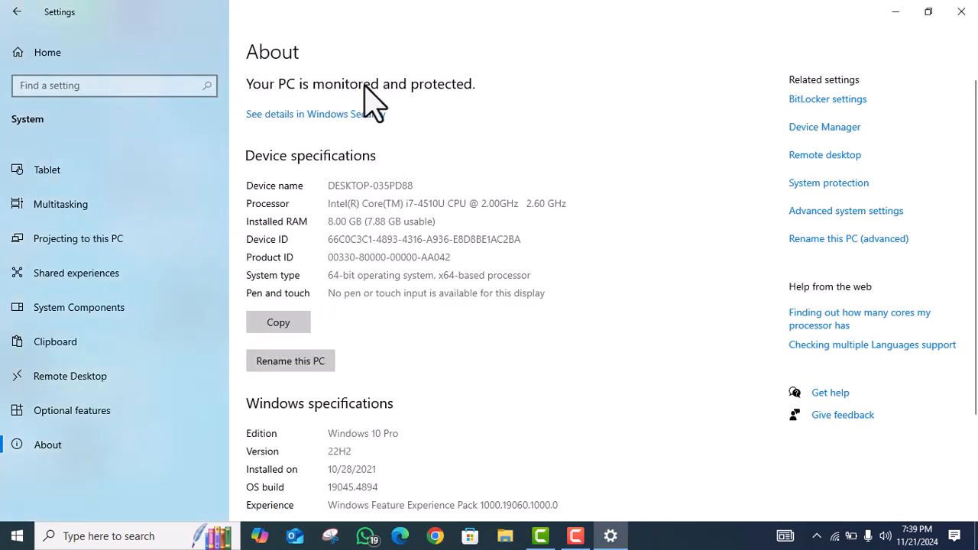
# - Review the pointer speed and Enhance pointer precision options in the additional mouse settings, and close Mouse Properties
pyautogui.click(49, 55)
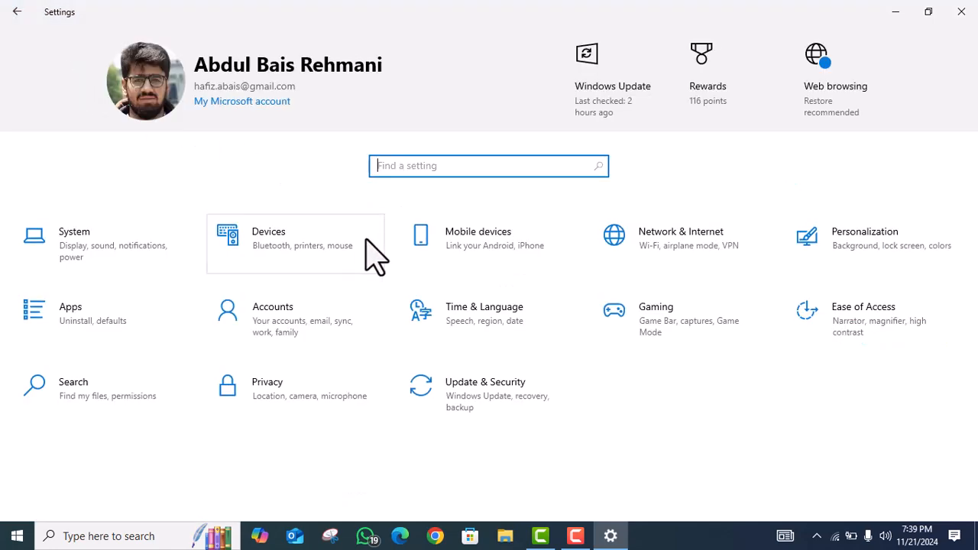
pyautogui.click(287, 265)
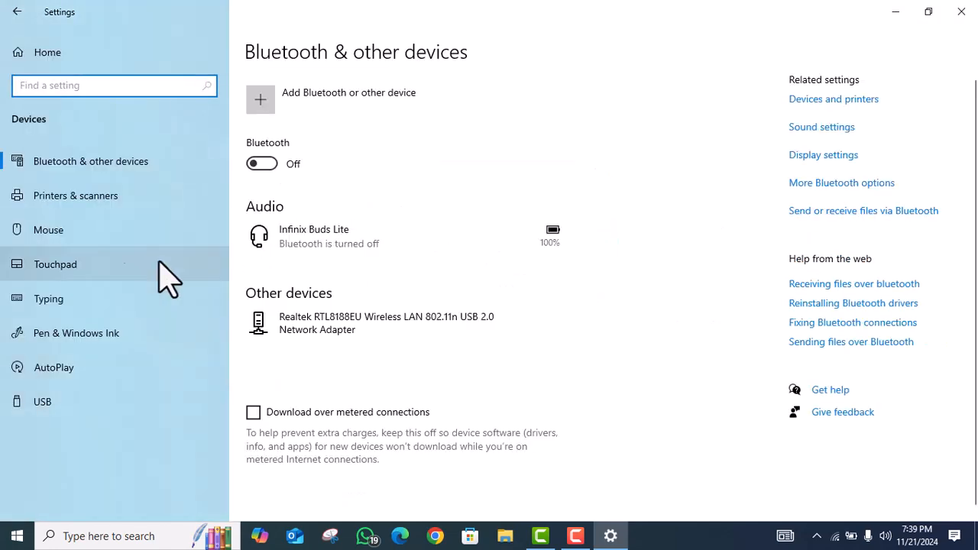
pyautogui.click(45, 240)
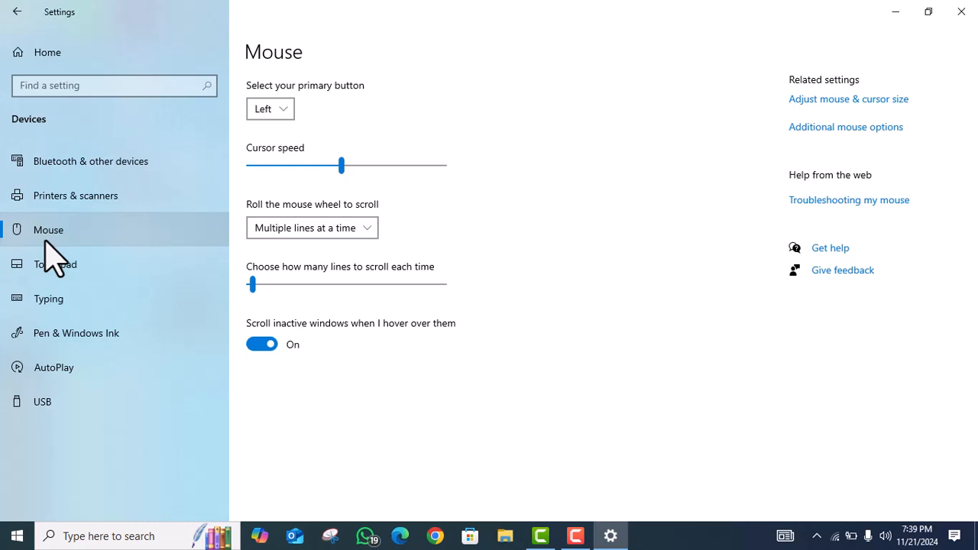
pyautogui.click(854, 130)
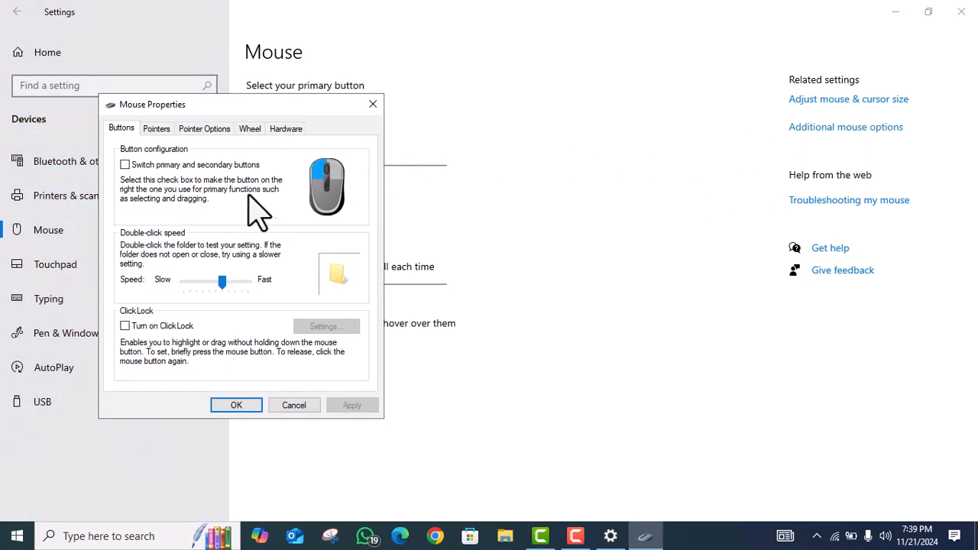
pyautogui.click(217, 130)
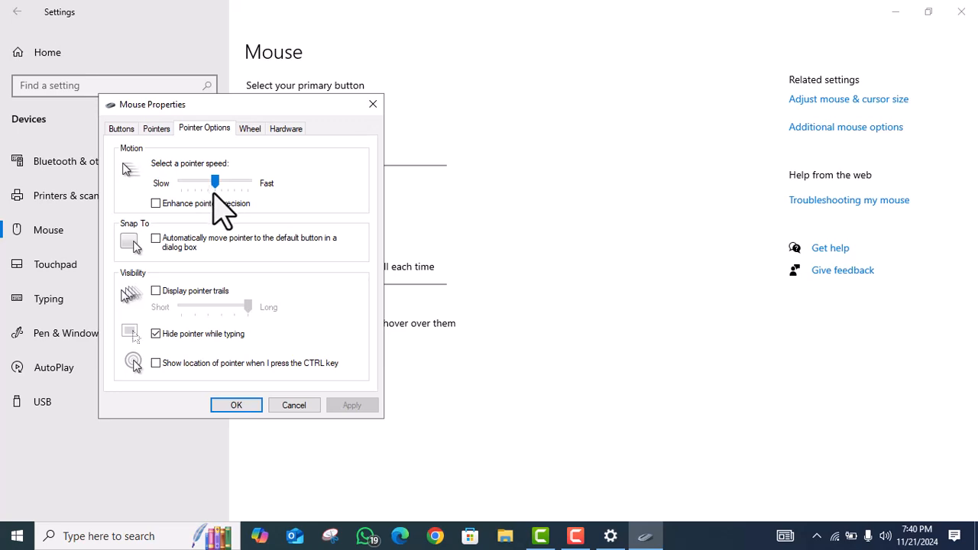
pyautogui.click(237, 406)
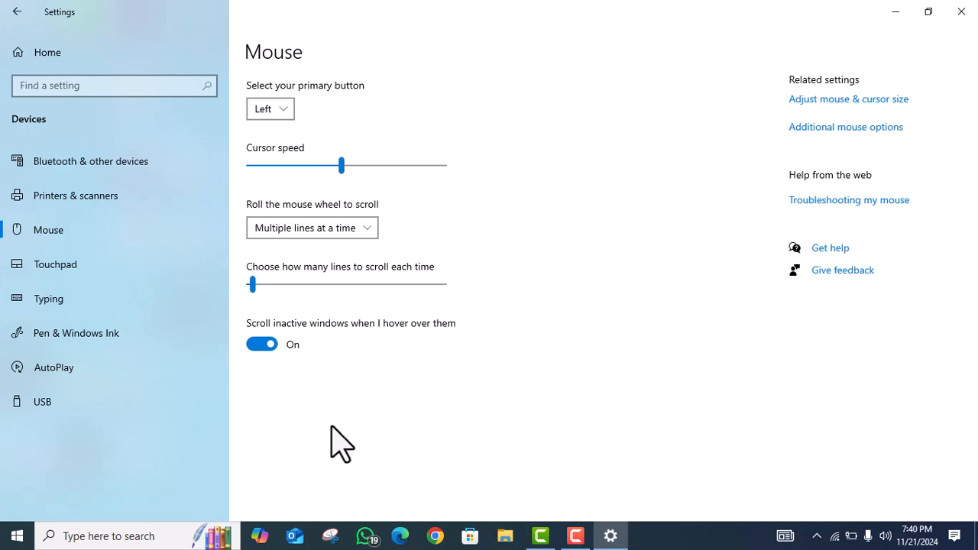
# - Check the Transparency effects setting on the Colors page of the personalization settings
pyautogui.click(57, 48)
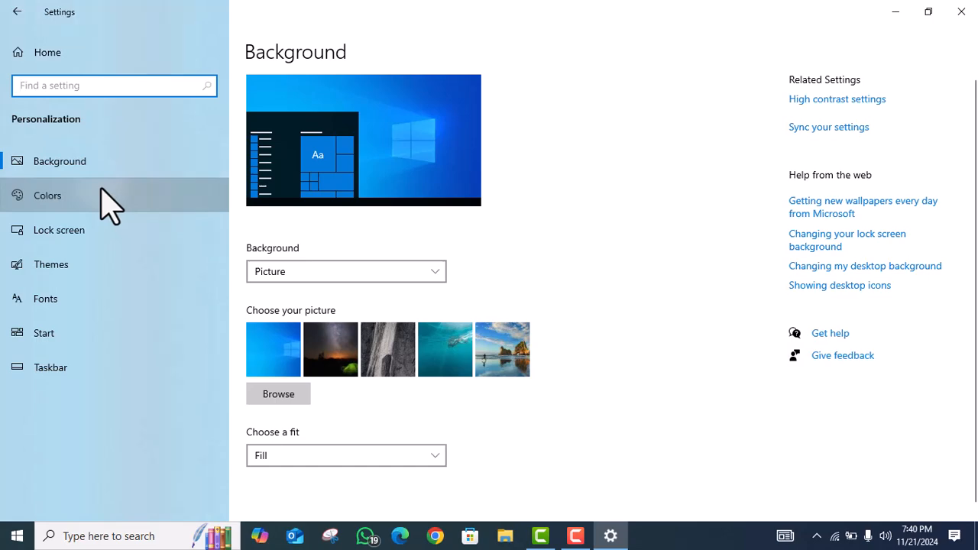
pyautogui.click(107, 203)
pyautogui.scroll(-5, 524, 280)
pyautogui.scroll(-5, 424, 313)
pyautogui.scroll(4, 313, 359)
pyautogui.click(264, 222)
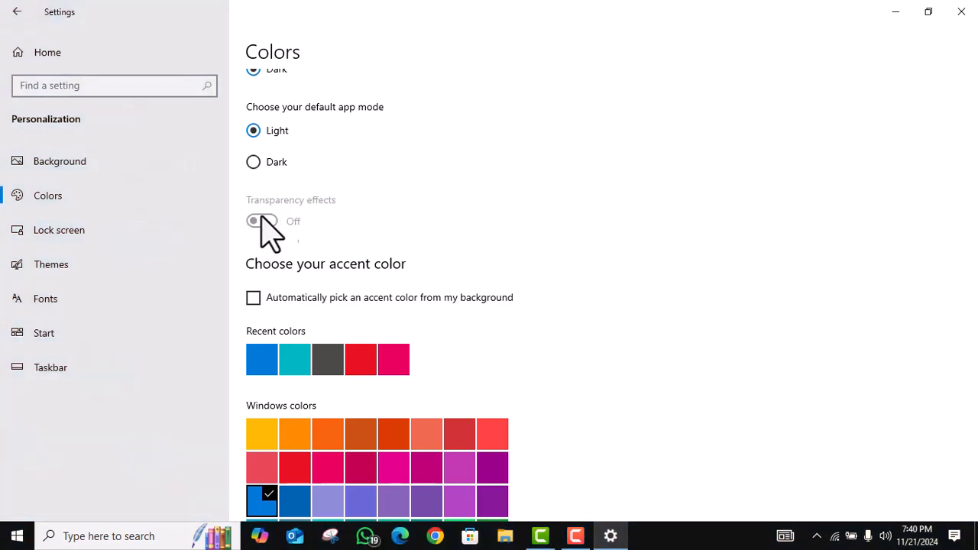
# - Turn off Adobe GC Invoker Utility in the list of startup apps
pyautogui.click(70, 63)
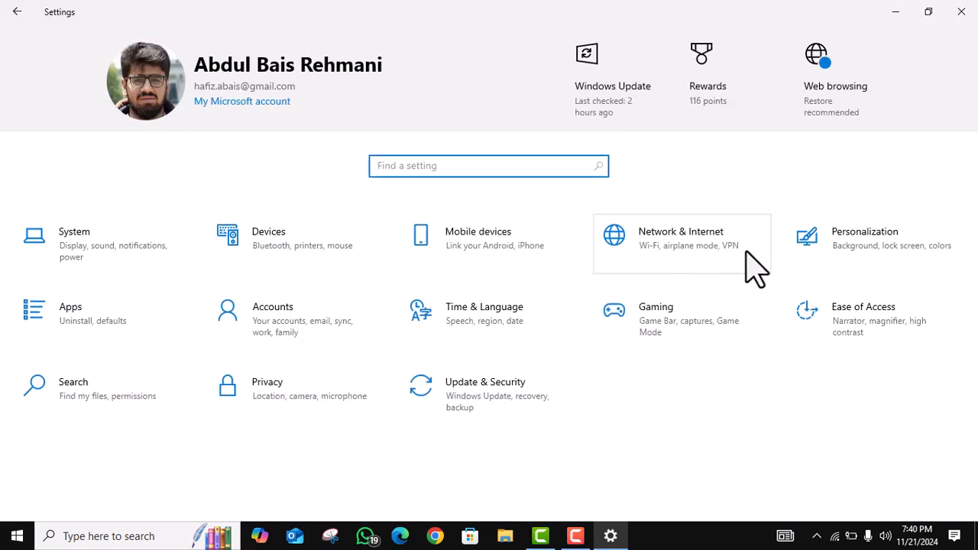
pyautogui.click(142, 329)
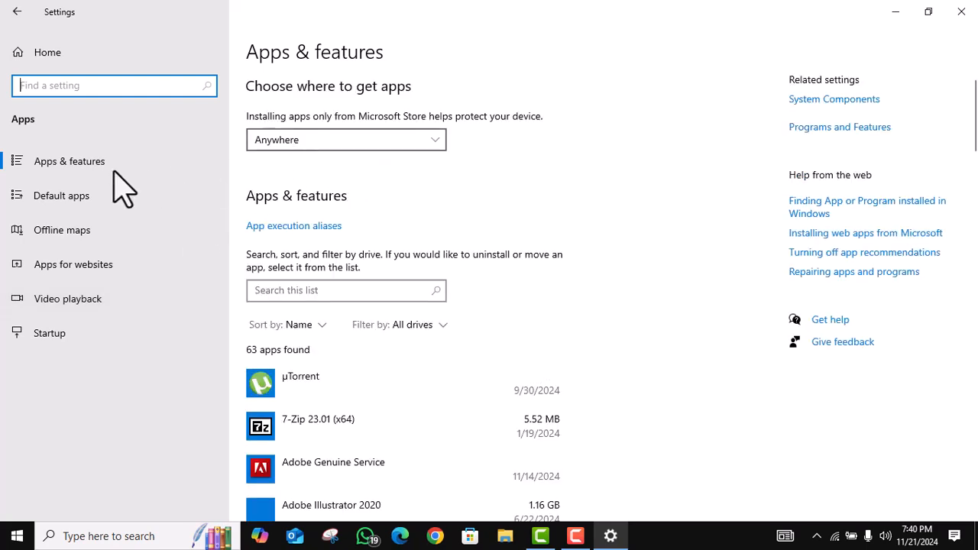
pyautogui.click(66, 336)
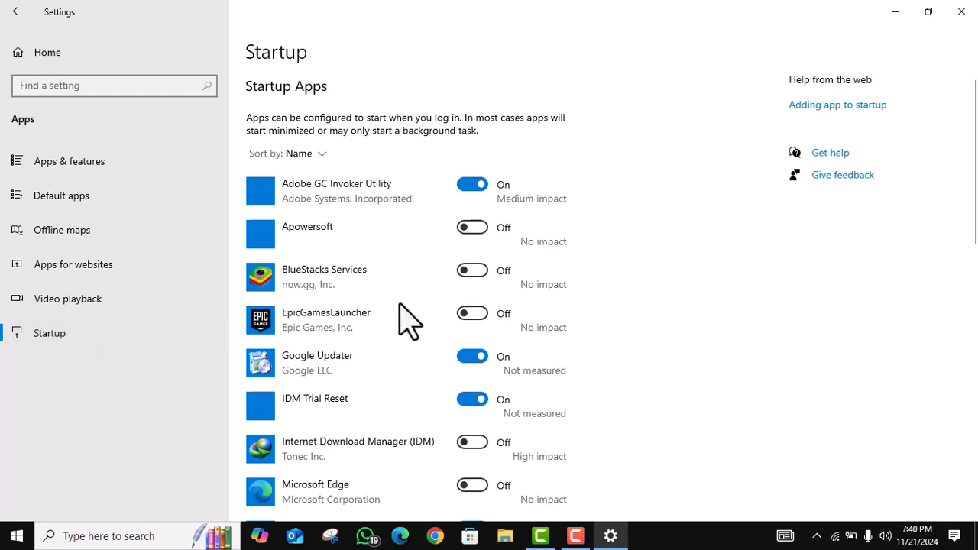
pyautogui.click(481, 188)
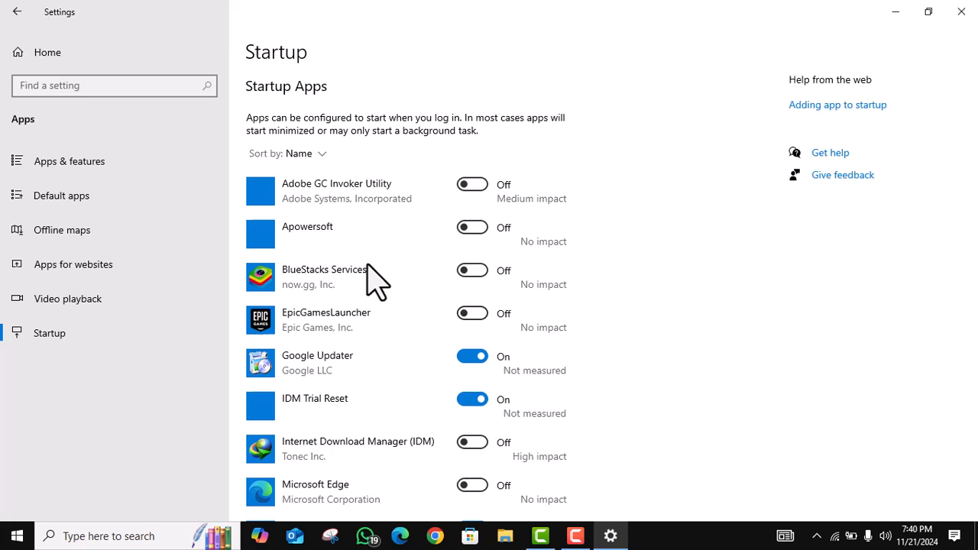
# - Turn off Game Bar in the gaming settings
pyautogui.click(60, 53)
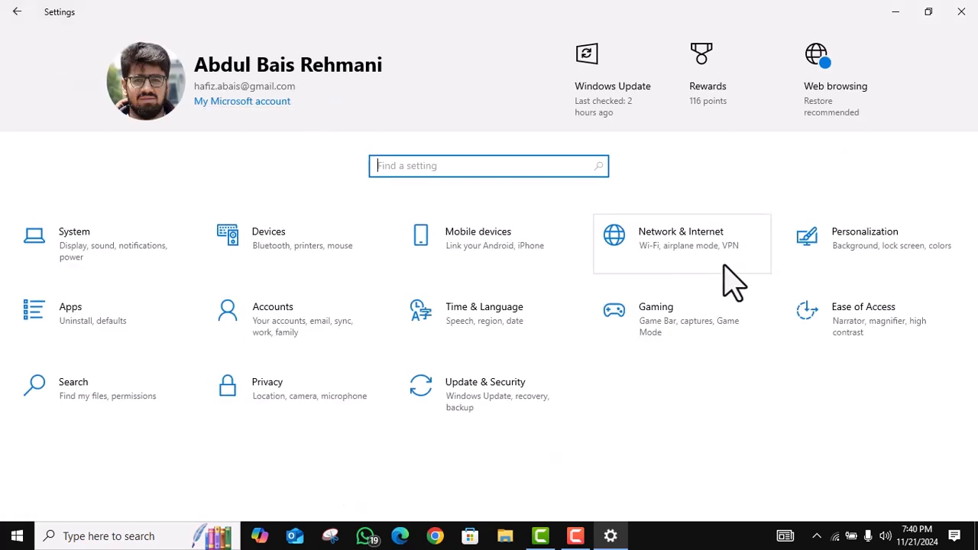
pyautogui.click(741, 315)
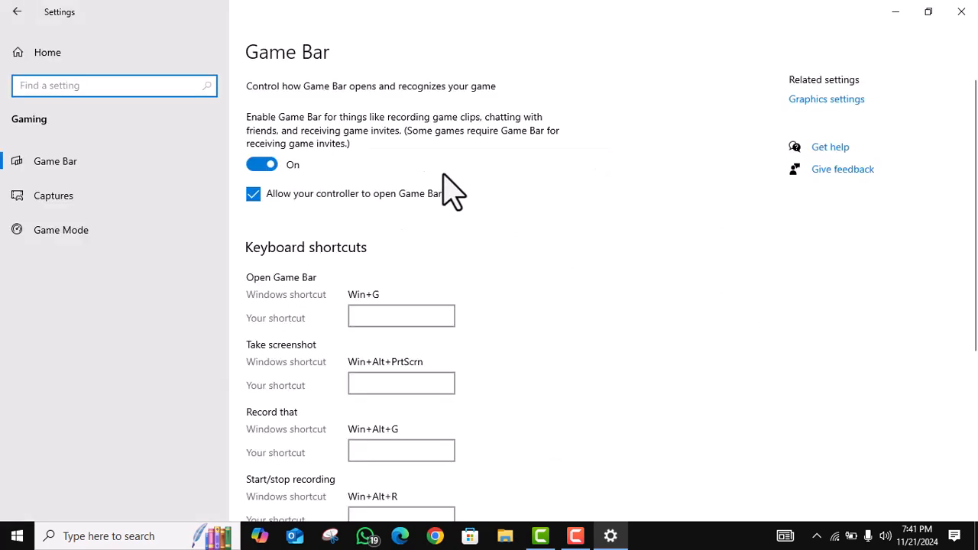
pyautogui.click(275, 175)
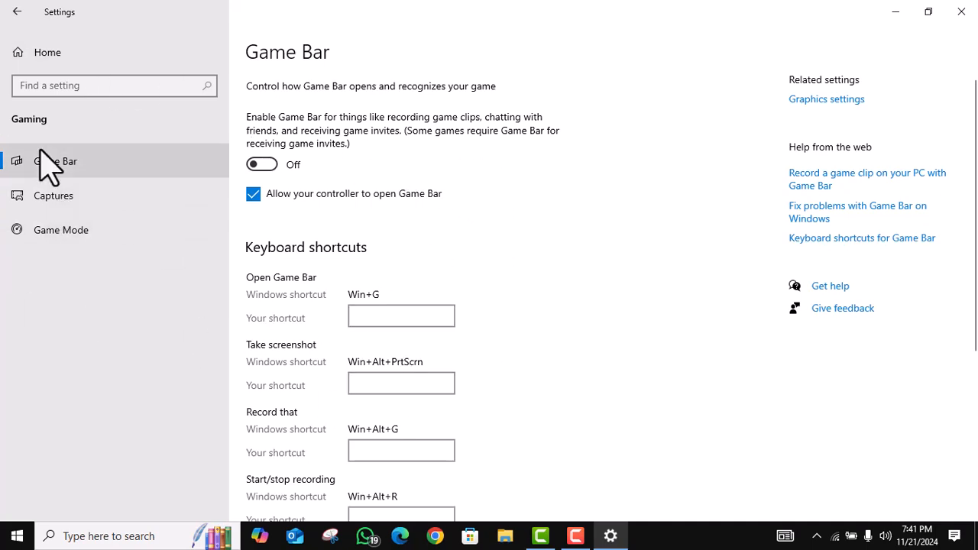
# - Check the Game Mode setting and the related graphics performance preferences, and return to the settings overview
pyautogui.click(50, 229)
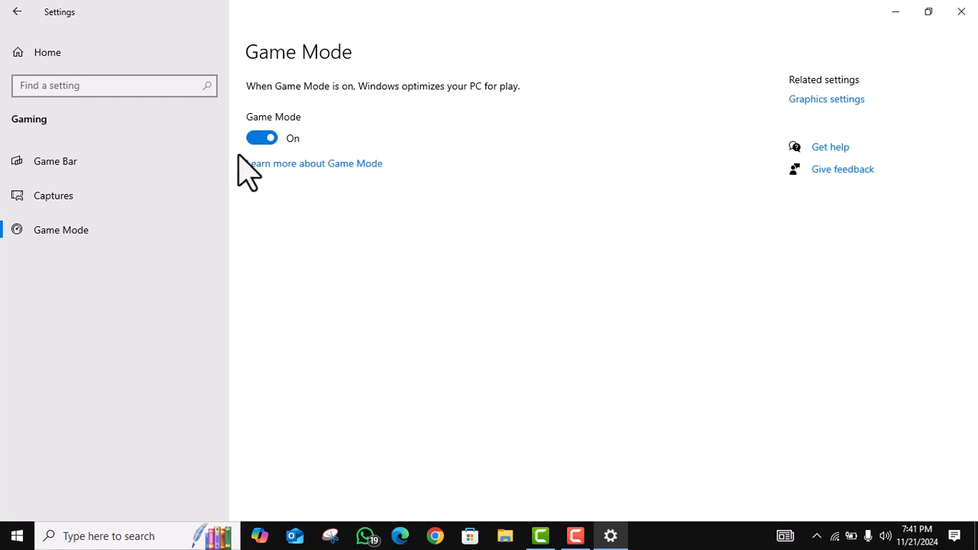
pyautogui.click(855, 101)
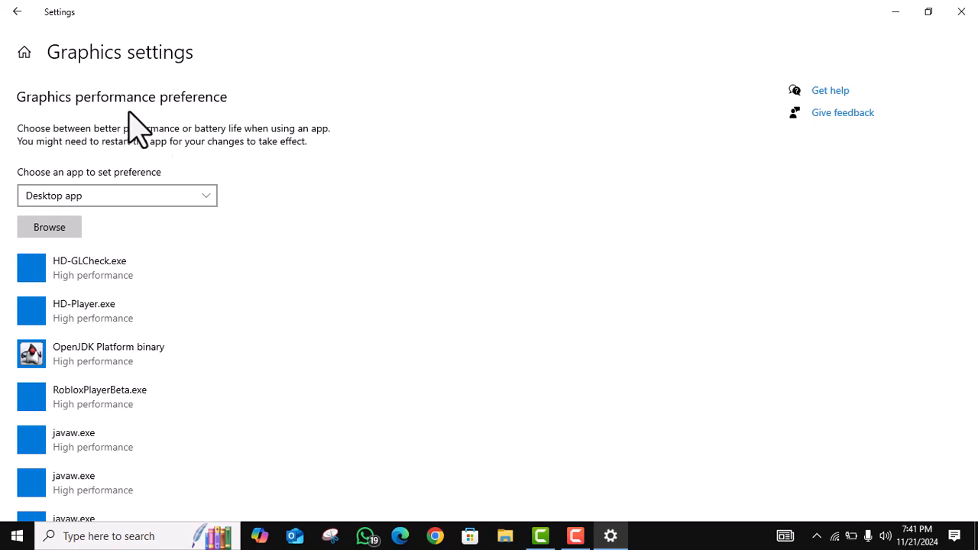
pyautogui.click(18, 45)
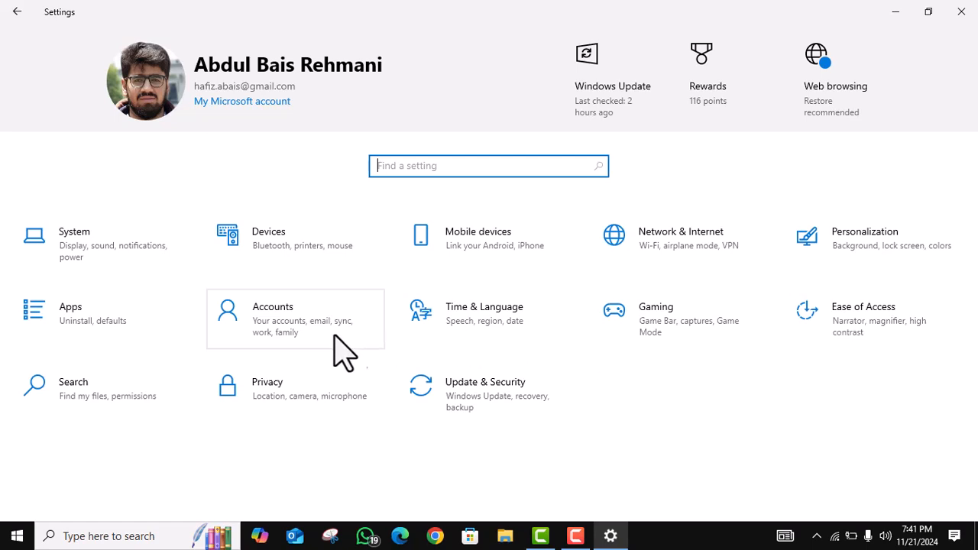
# - Turn off the advertising ID, language list access, app launch tracking and Settings app notifications in the general privacy options
pyautogui.click(259, 402)
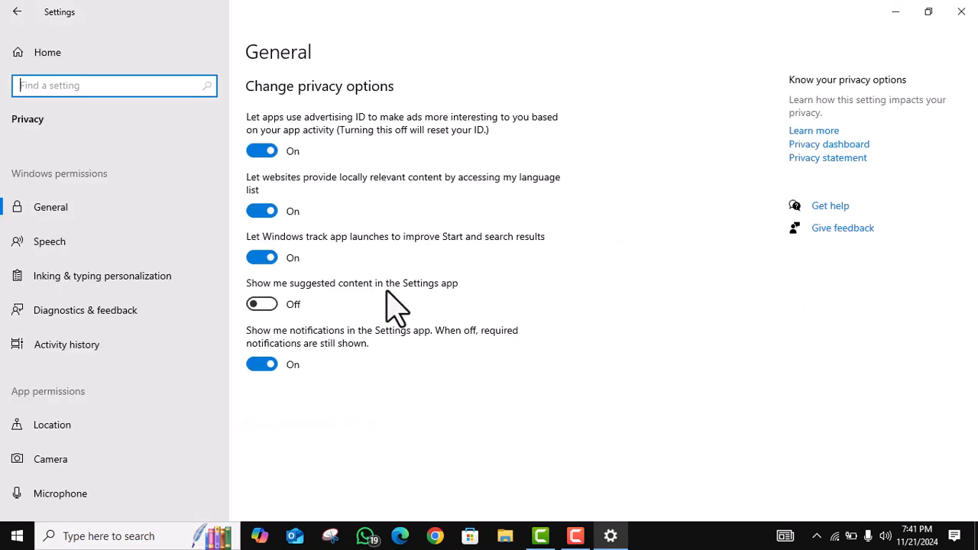
pyautogui.click(264, 151)
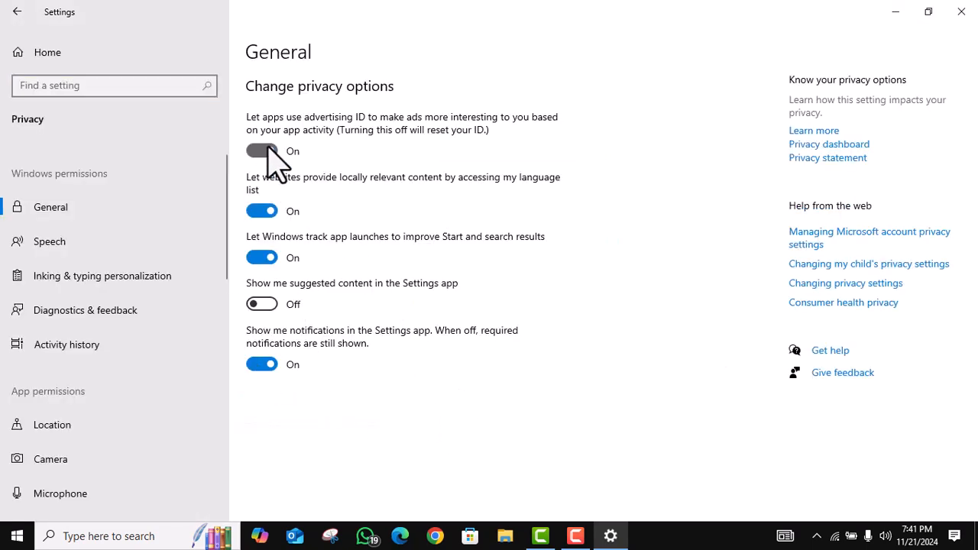
pyautogui.click(264, 211)
pyautogui.click(263, 258)
pyautogui.click(262, 364)
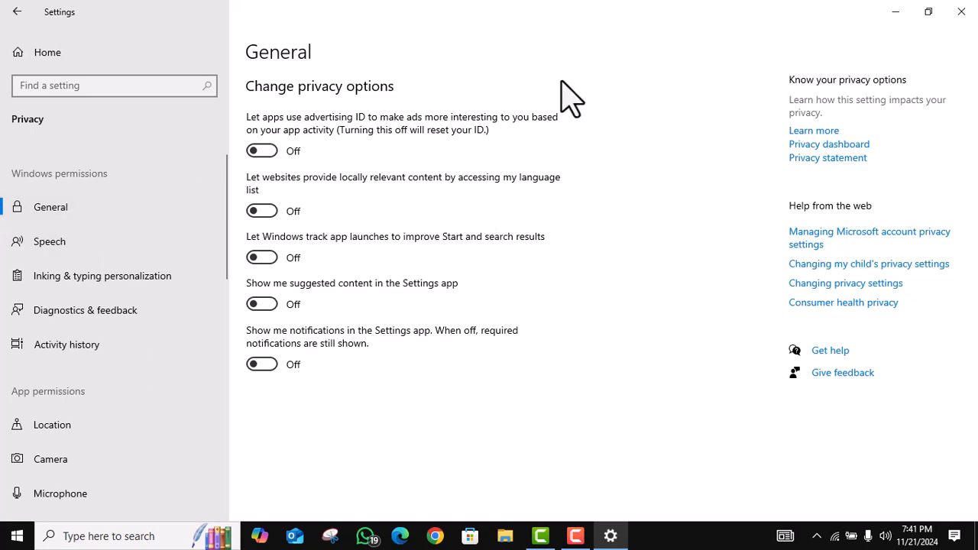
# - Check in the privacy settings which apps are allowed to run in the background
pyautogui.scroll(-3, 136, 451)
pyautogui.scroll(-6, 136, 424)
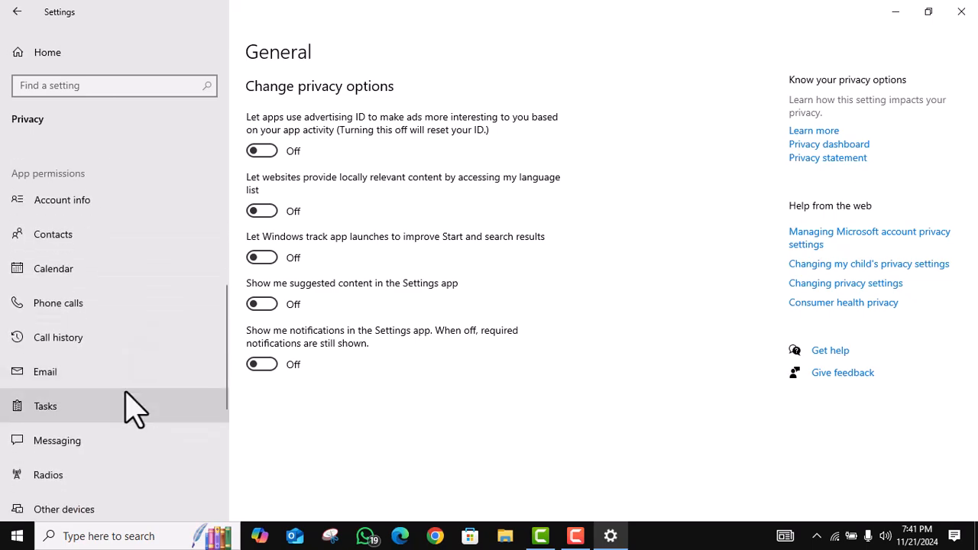
pyautogui.scroll(-1, 126, 402)
pyautogui.click(103, 386)
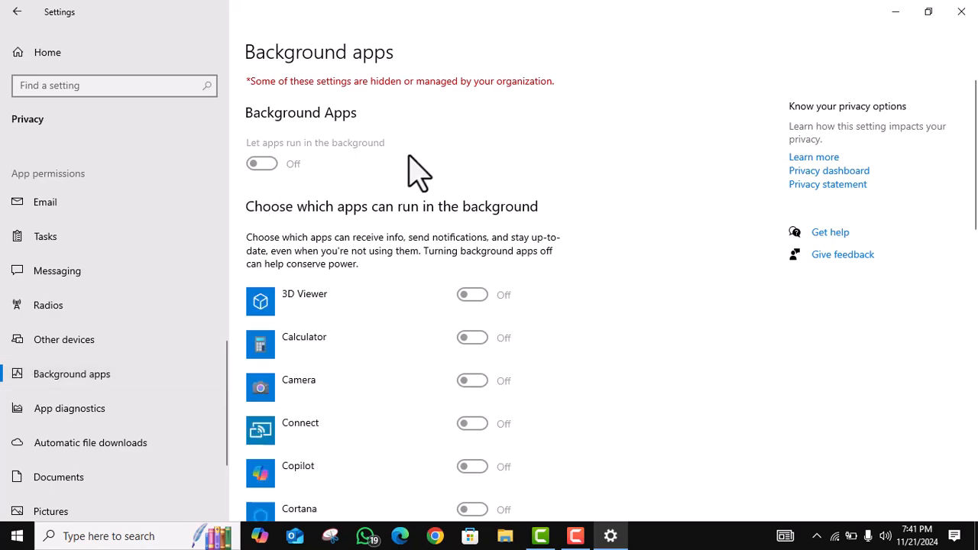
pyautogui.scroll(-10, 454, 328)
pyautogui.scroll(5, 442, 380)
pyautogui.scroll(5, 452, 380)
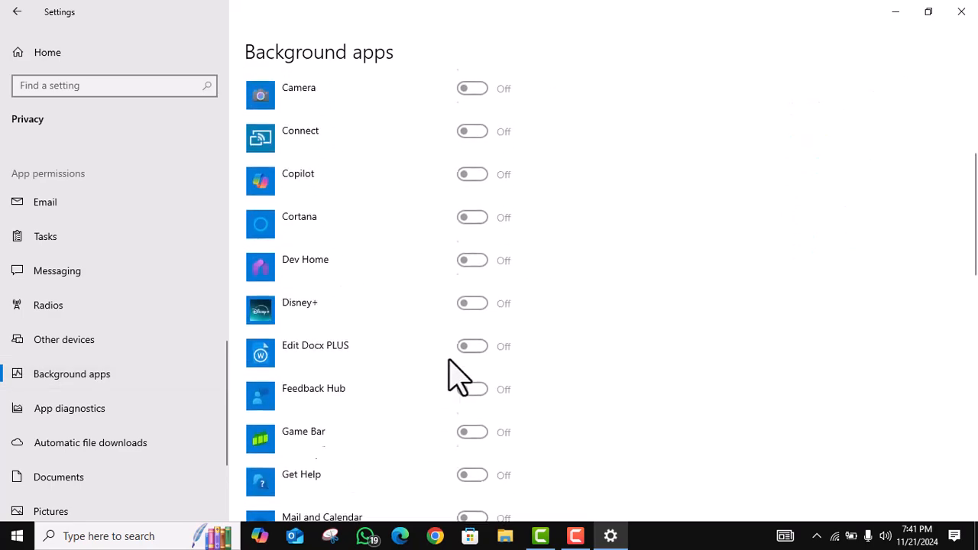
pyautogui.scroll(1, 474, 275)
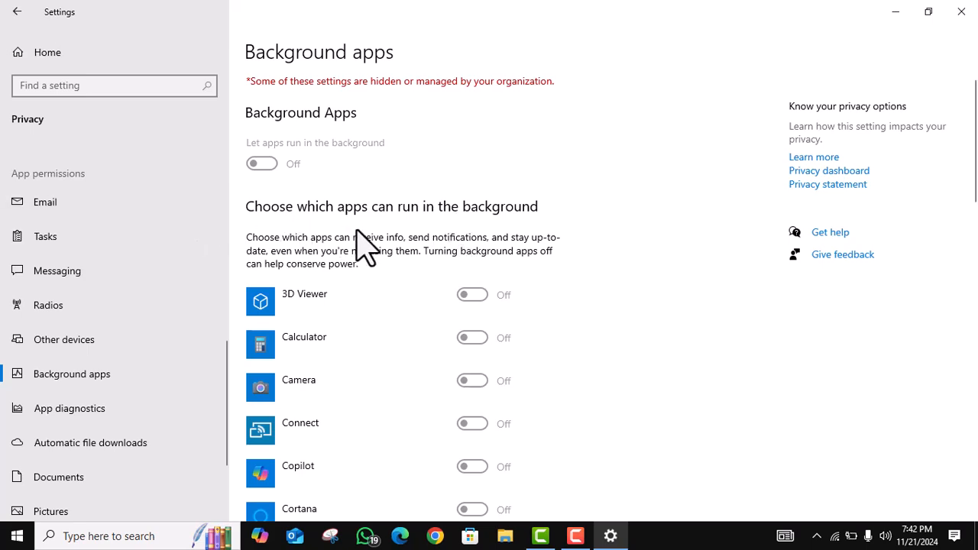
# - Go to Windows Update and toggle the option to get the latest updates as soon as they're available
pyautogui.click(54, 55)
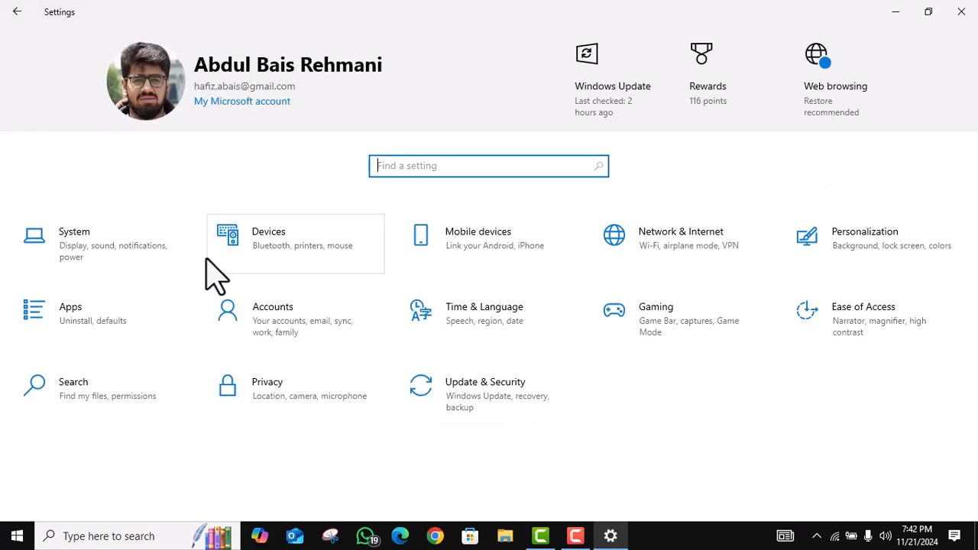
pyautogui.click(508, 396)
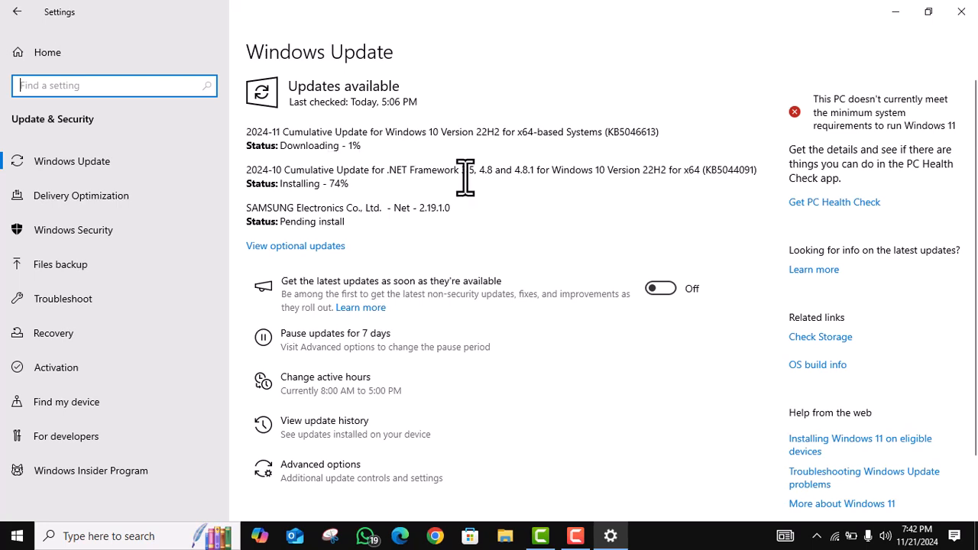
pyautogui.click(662, 290)
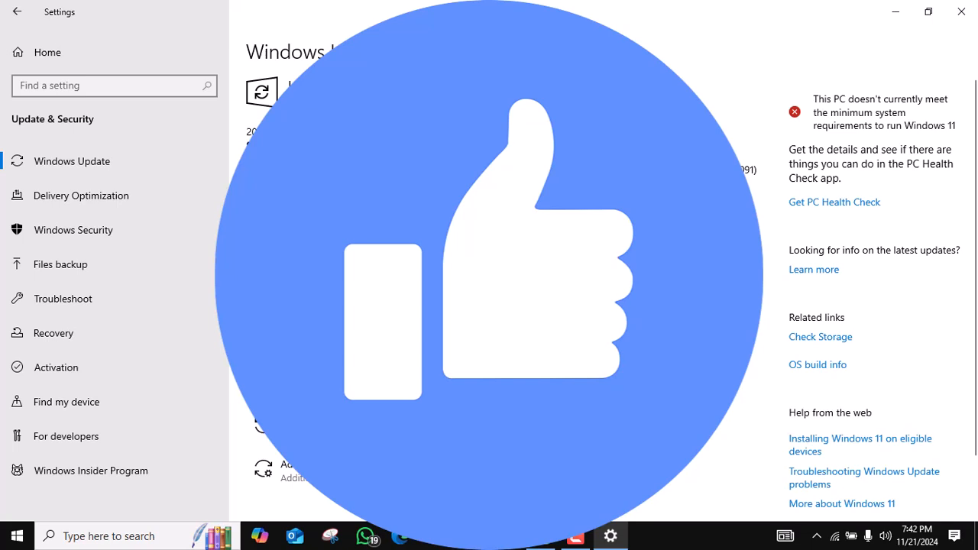
pyautogui.click(571, 533)
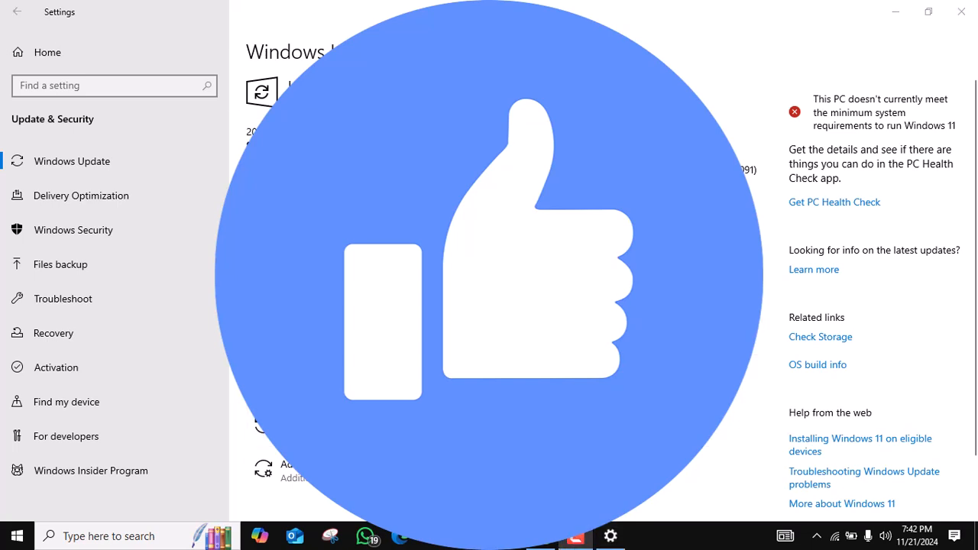